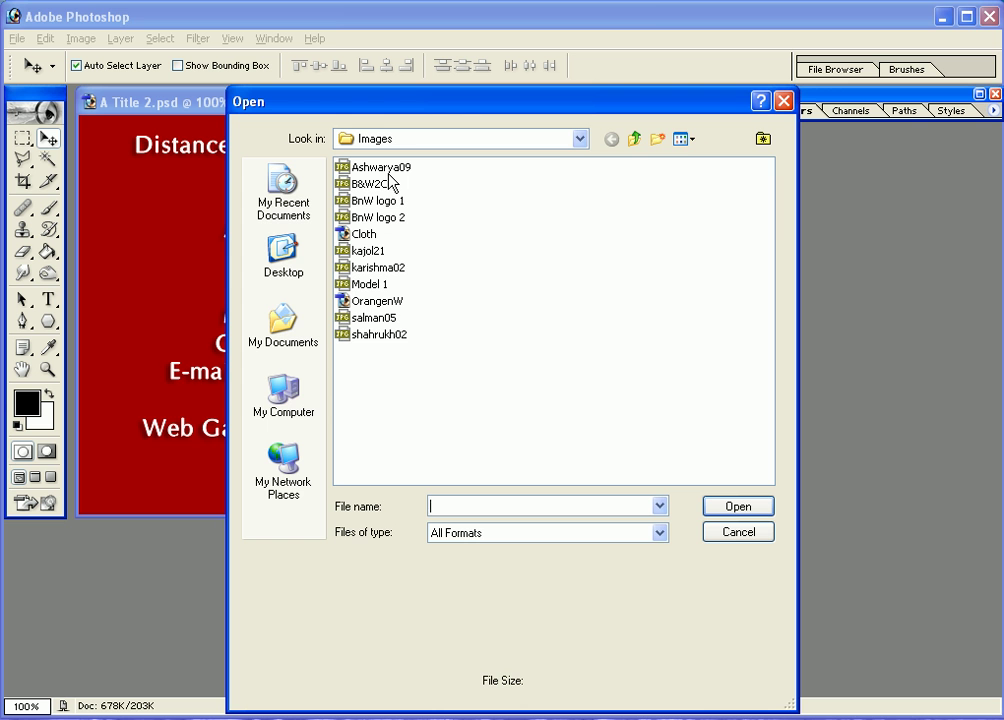
Open the Ashwarya09 image from the Images folder and display it at 100%
click(389, 170)
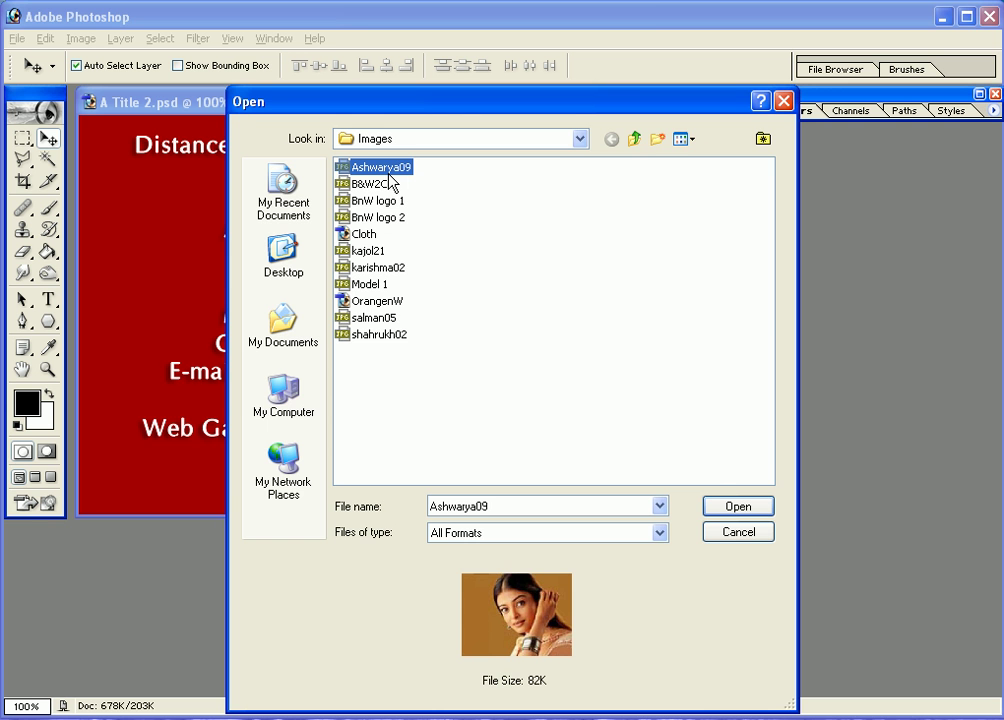
click(735, 506)
double_click(469, 182)
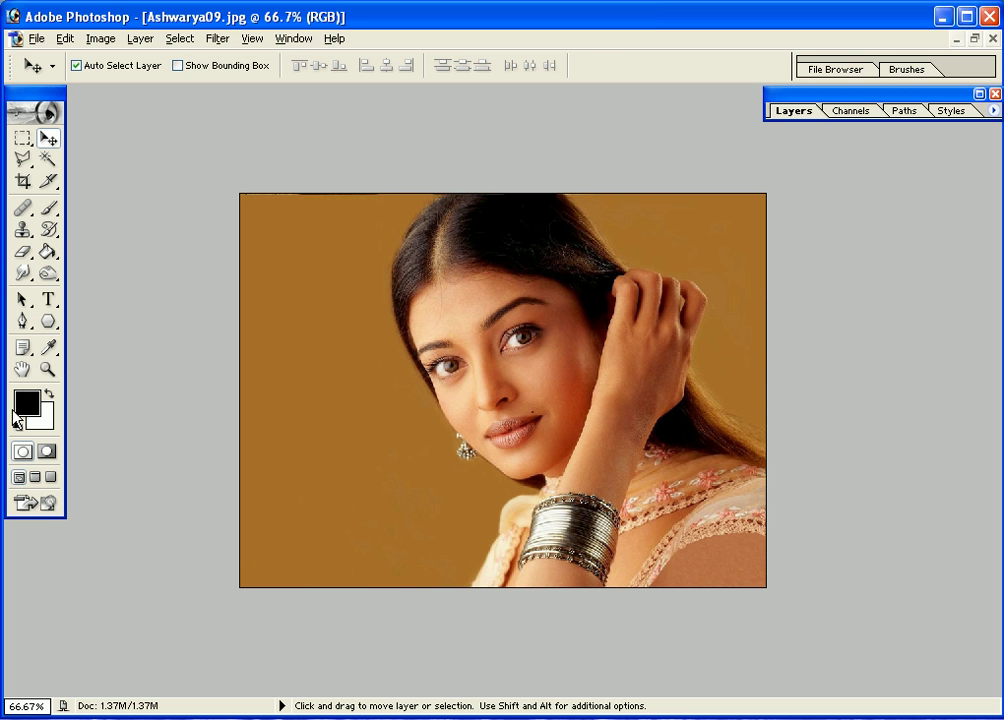
double_click(47, 370)
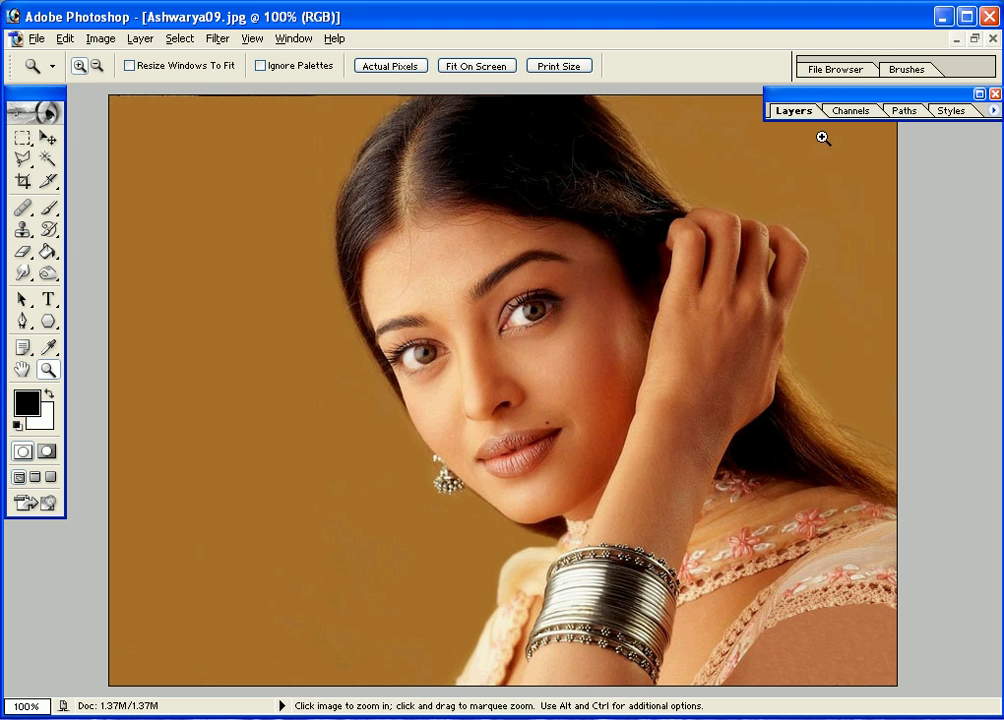
Duplicate the Background layer as "Background copy" and hide the original Background layer
click(802, 110)
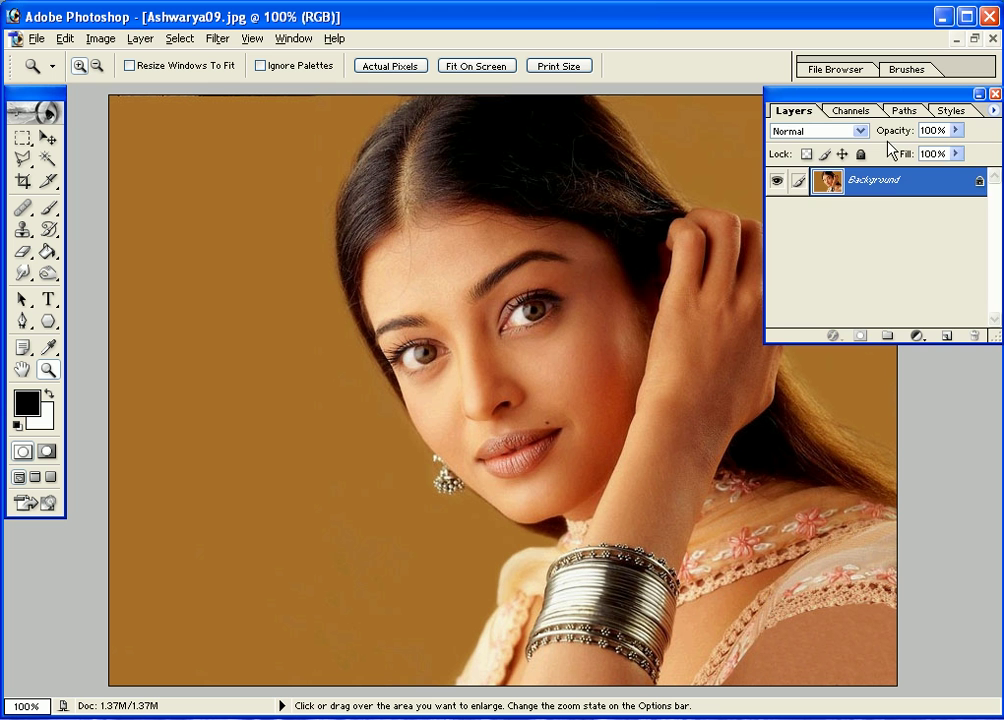
double_click(905, 188)
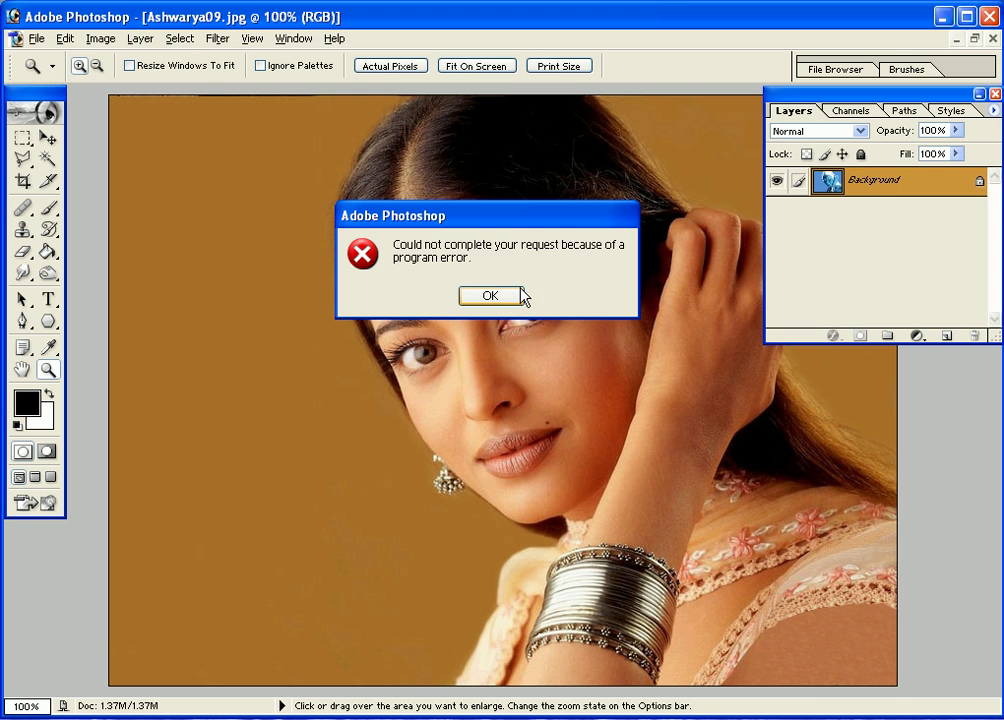
click(478, 300)
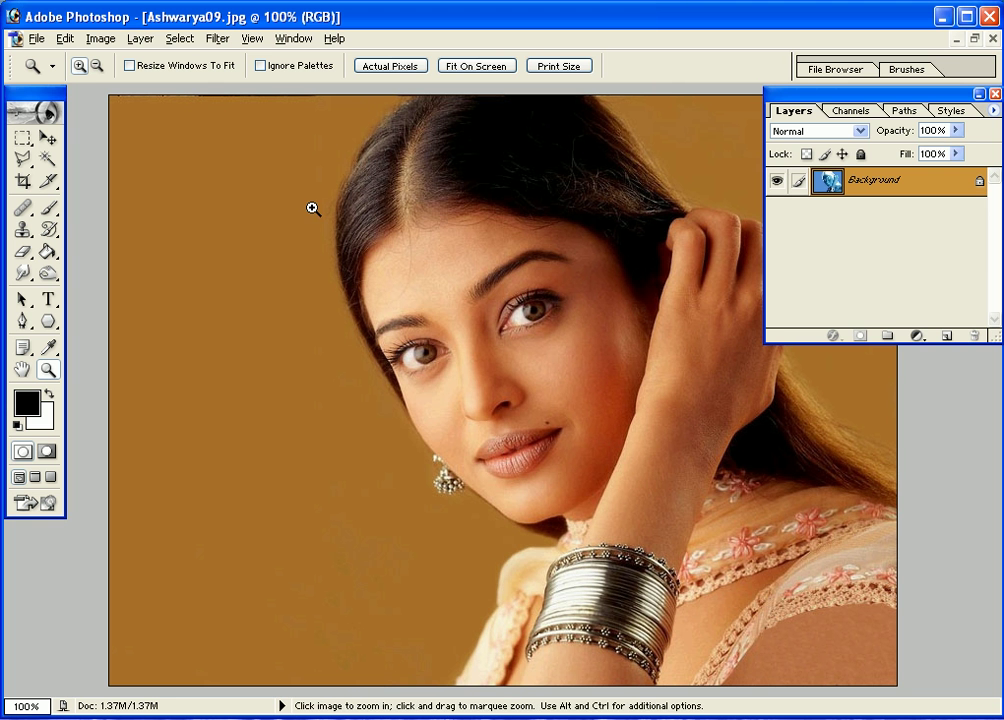
click(142, 46)
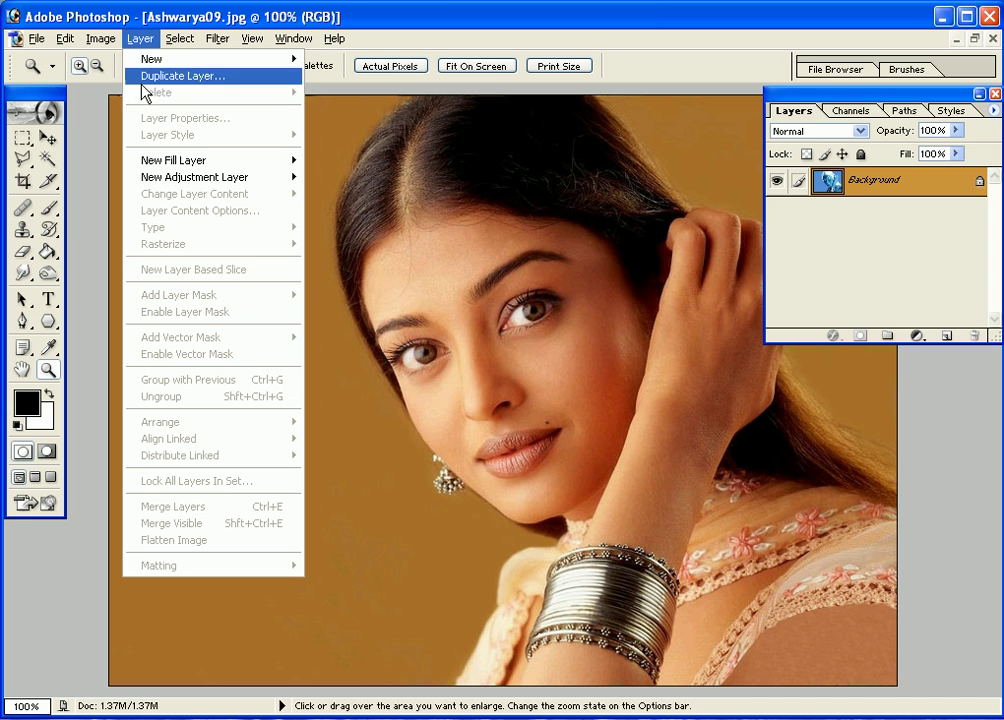
click(144, 78)
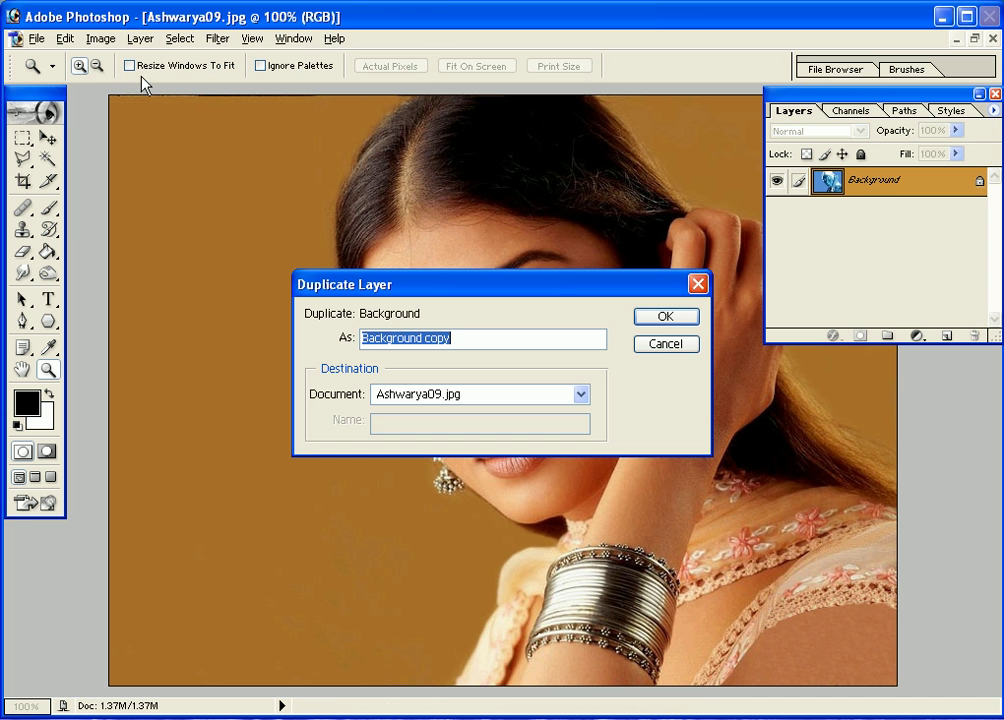
click(672, 322)
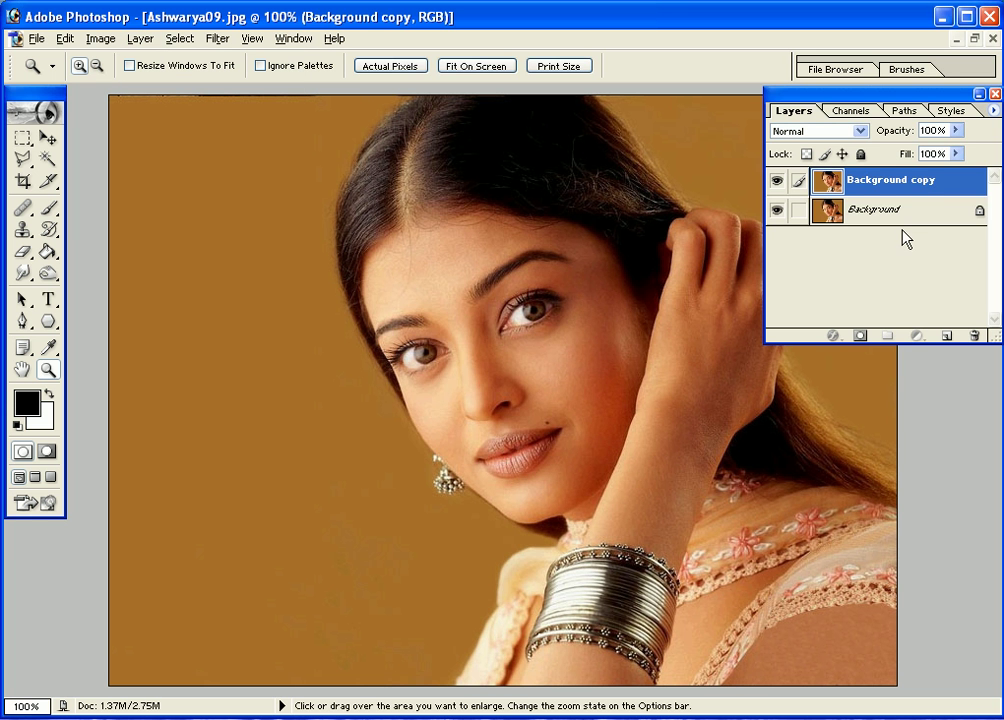
click(777, 210)
click(47, 137)
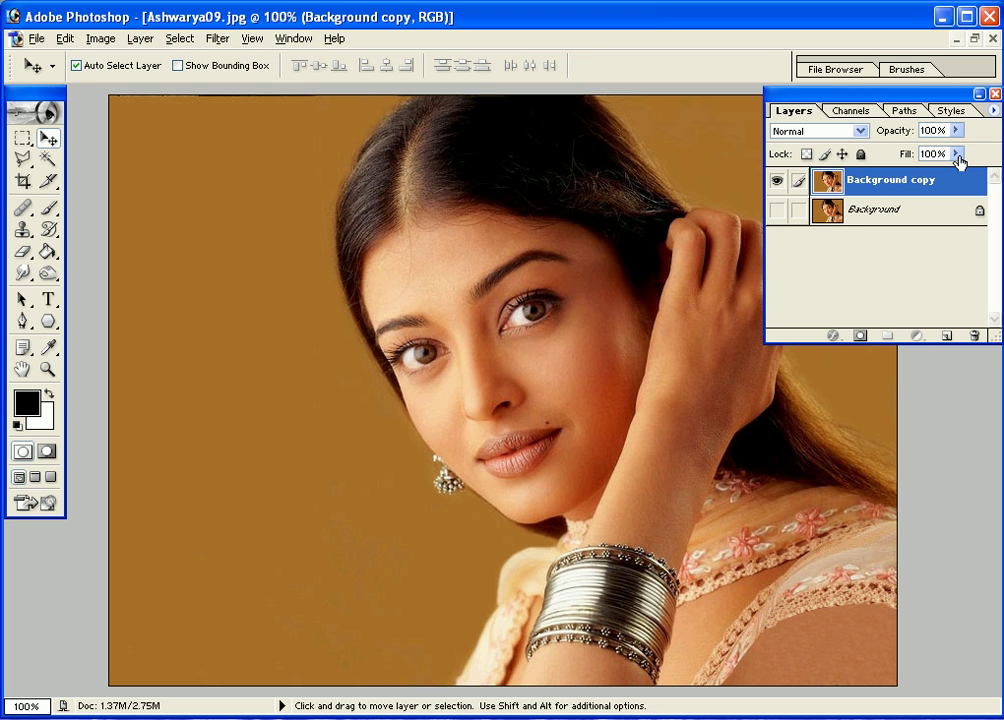
Select the eye nearest the earring by tracing its outline with the Polygonal Lasso tool
click(47, 369)
click(494, 303)
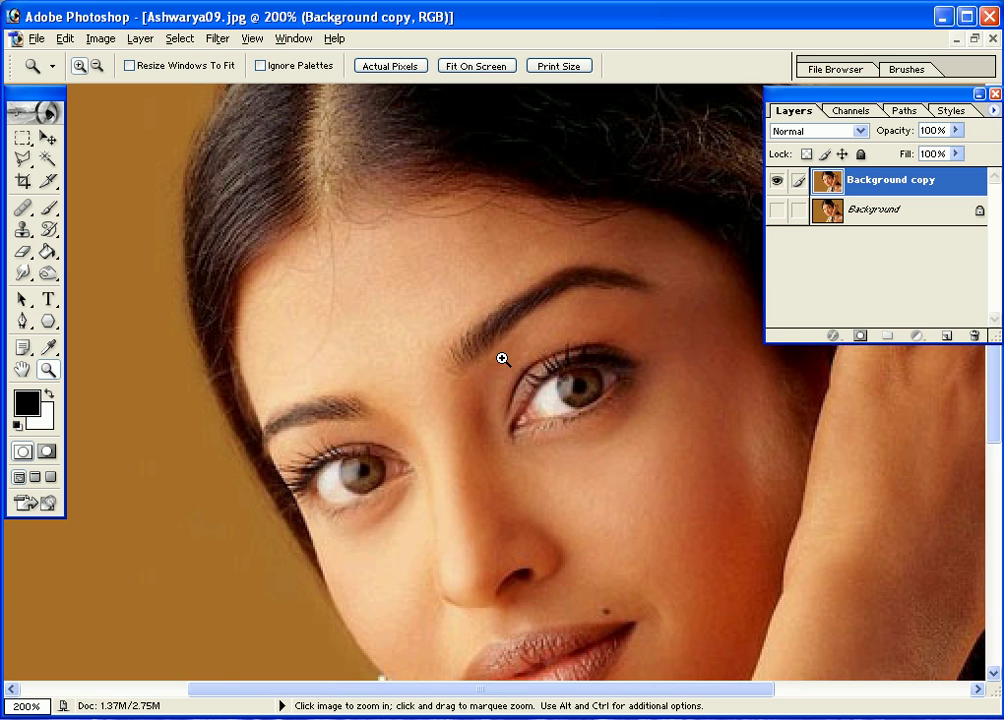
click(477, 446)
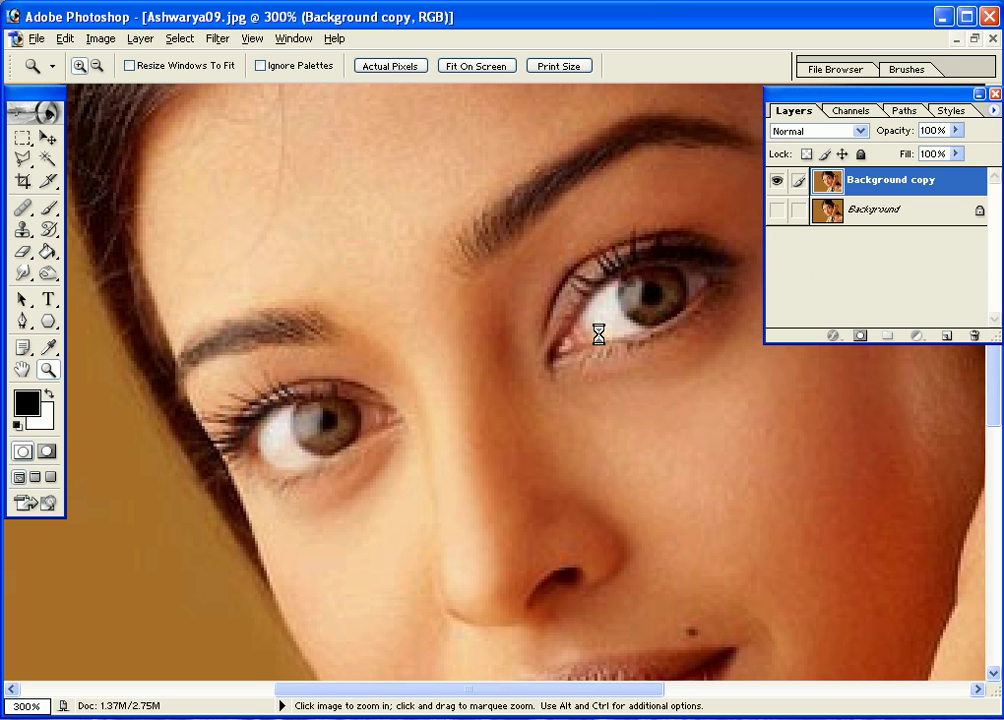
key(l)
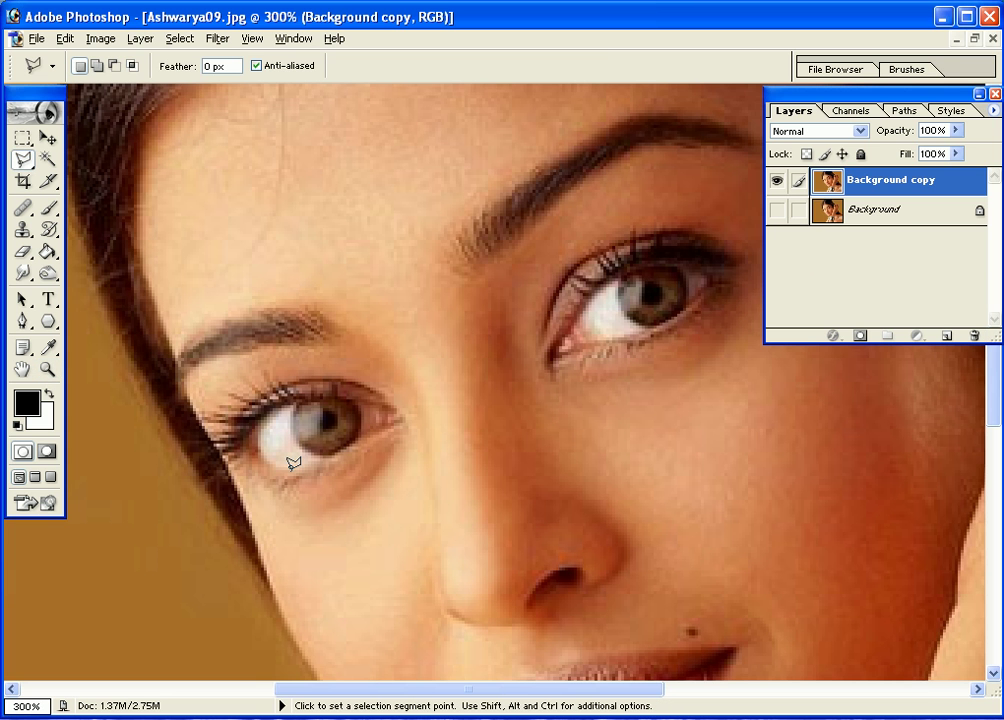
click(25, 168)
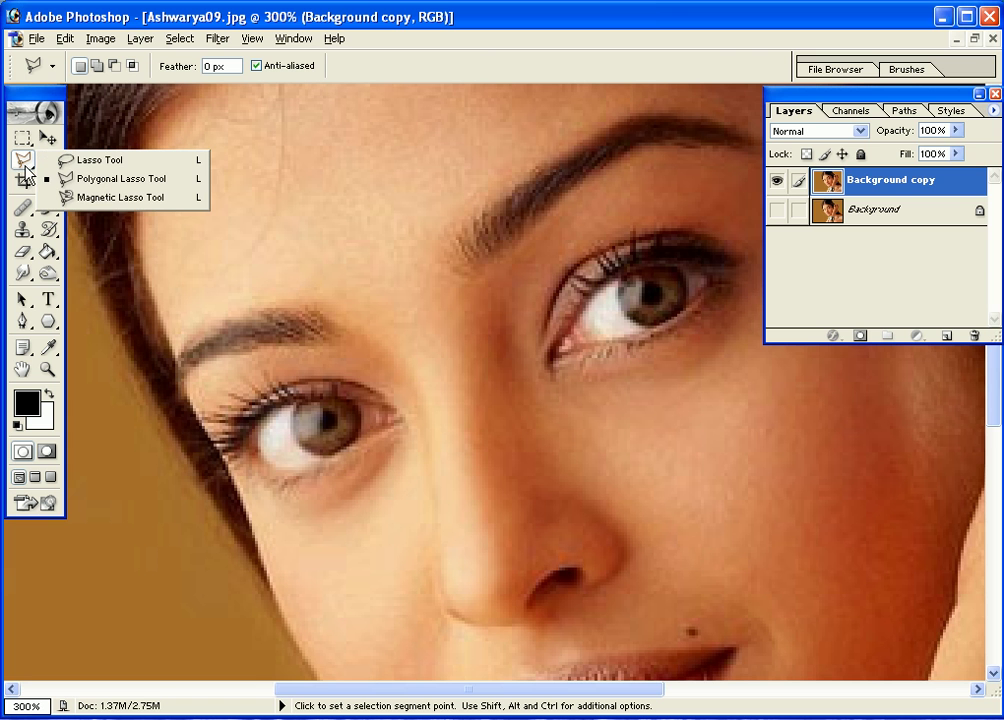
click(81, 201)
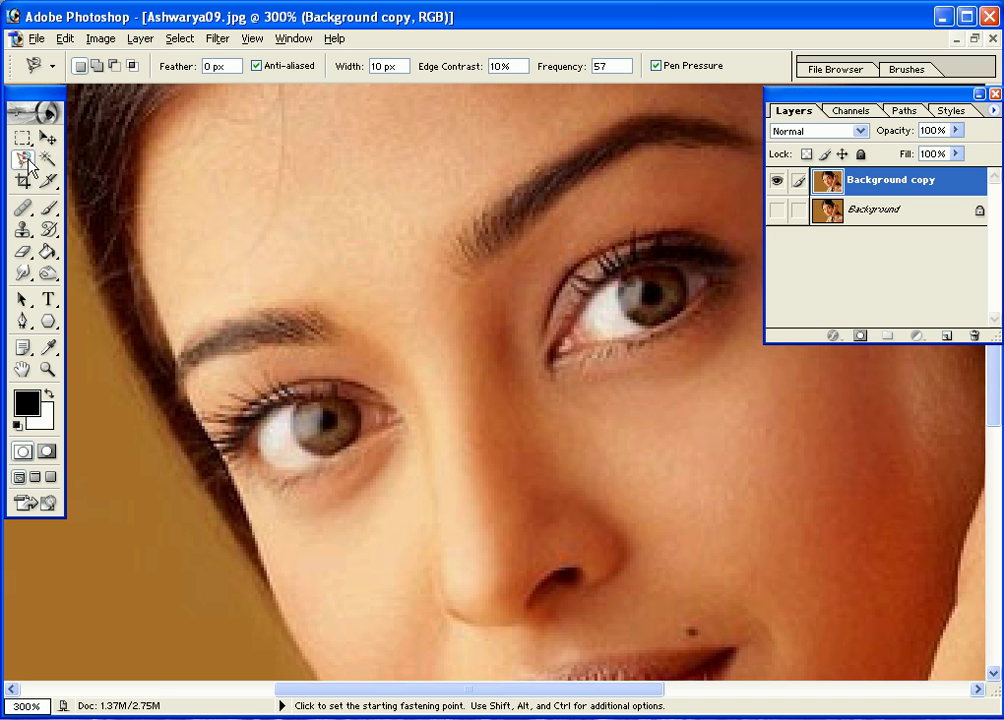
click(23, 160)
click(74, 179)
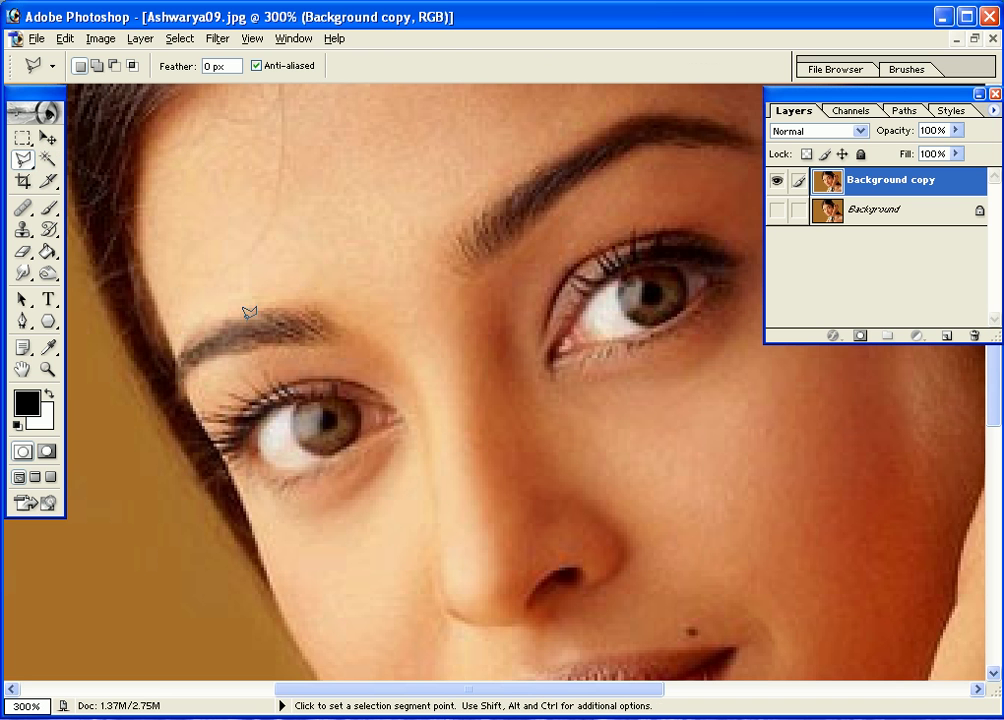
click(266, 470)
click(253, 443)
click(276, 400)
click(312, 399)
click(375, 403)
click(395, 413)
click(330, 446)
click(284, 469)
click(267, 461)
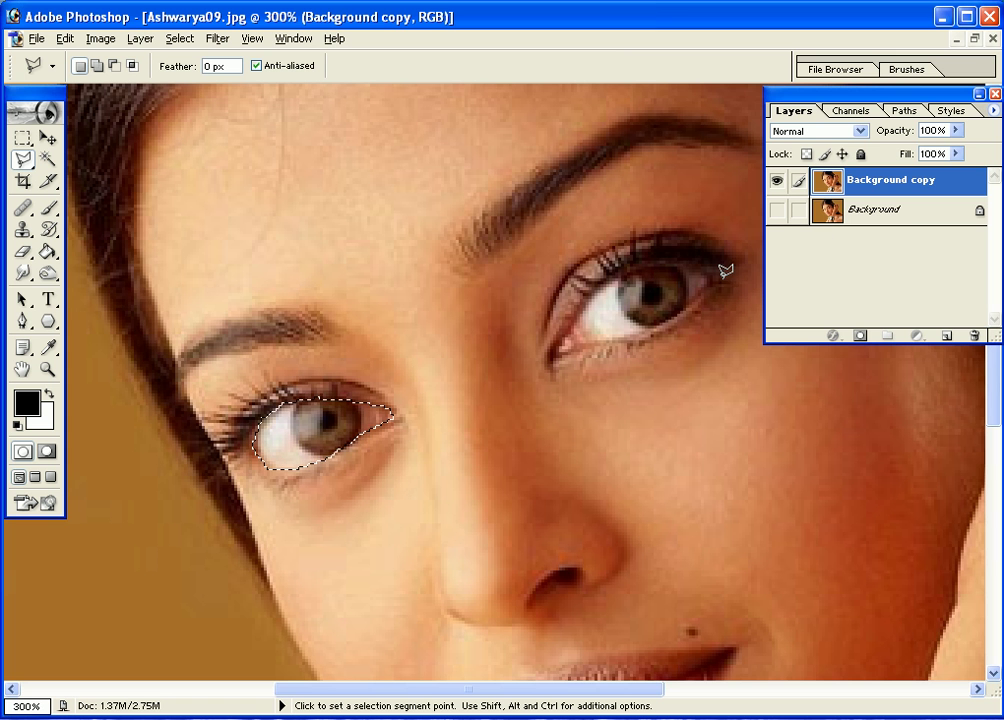
Add the second eye, nearest the raised hand, to the selection with the Polygonal Lasso tool
key(shift)
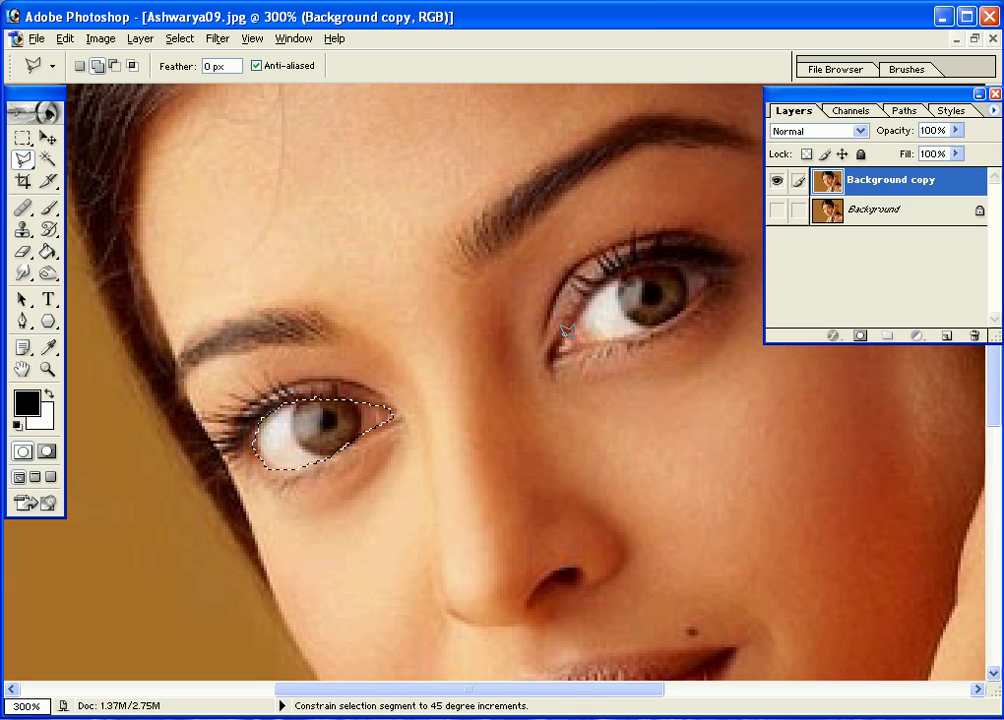
click(564, 331)
click(597, 291)
click(617, 276)
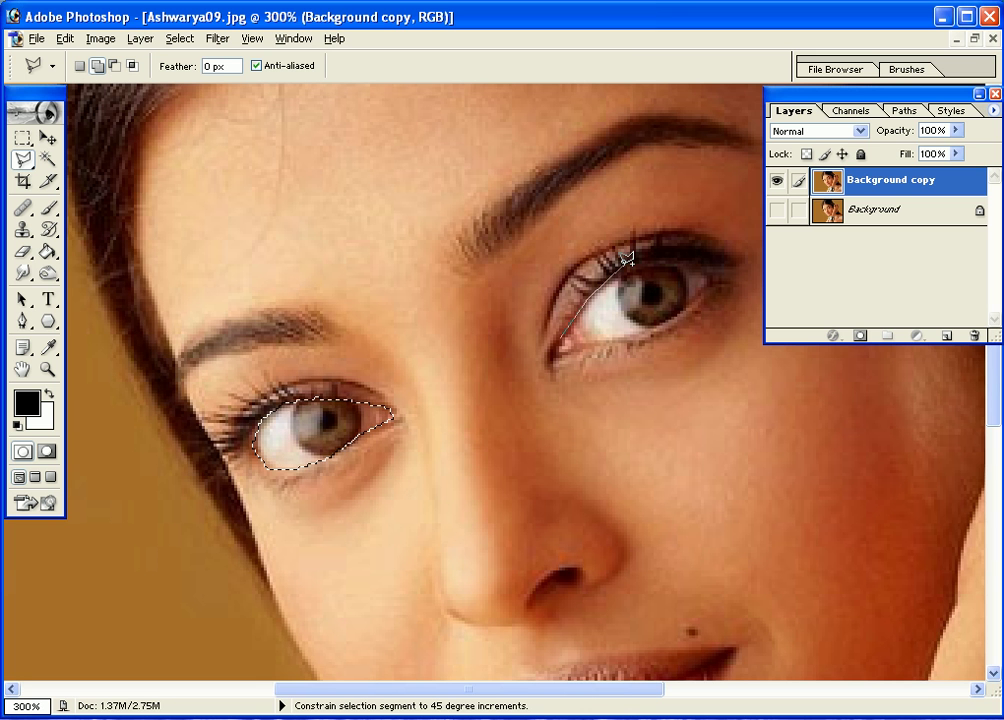
click(660, 263)
click(706, 277)
click(561, 345)
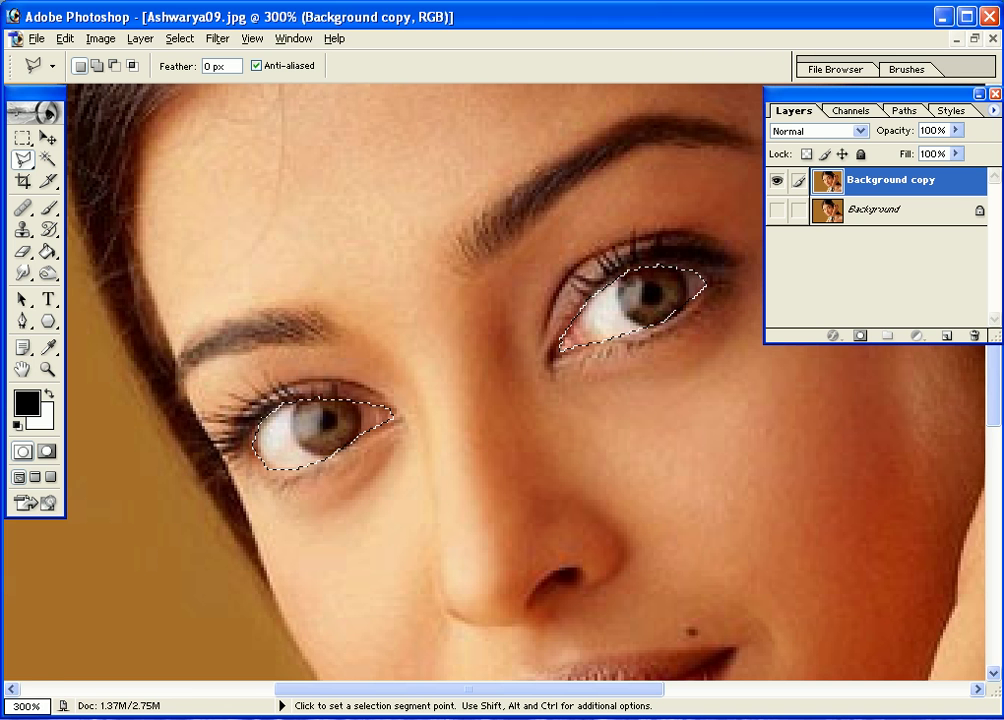
Open the on-screen keyboard and move it clear of the selected eyes
key(super)
click(92, 429)
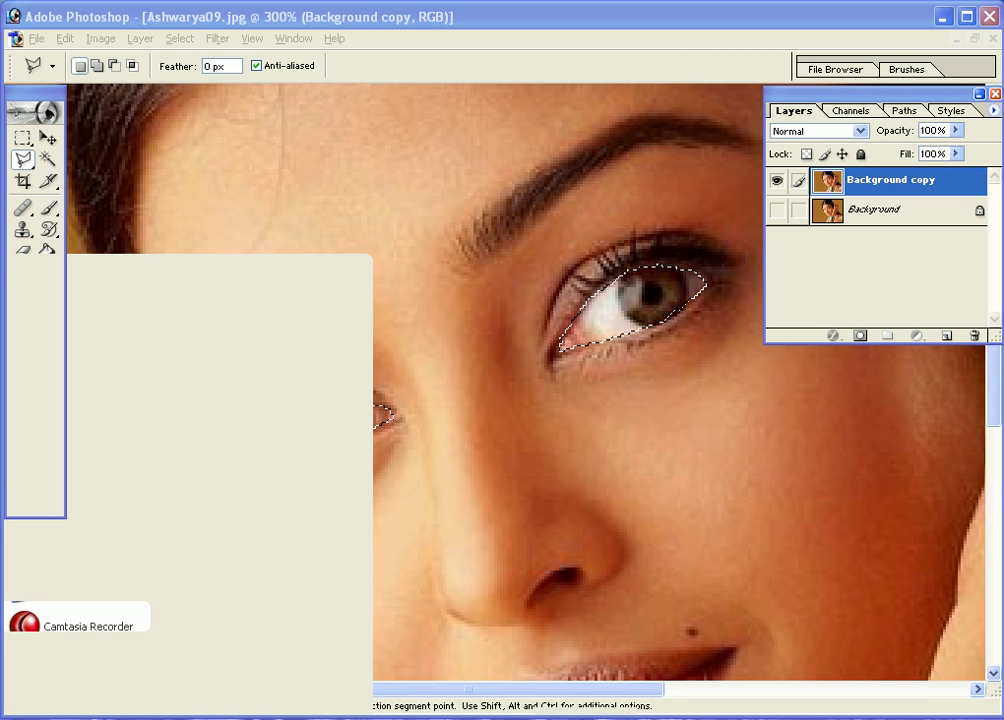
drag(477, 624, 295, 521)
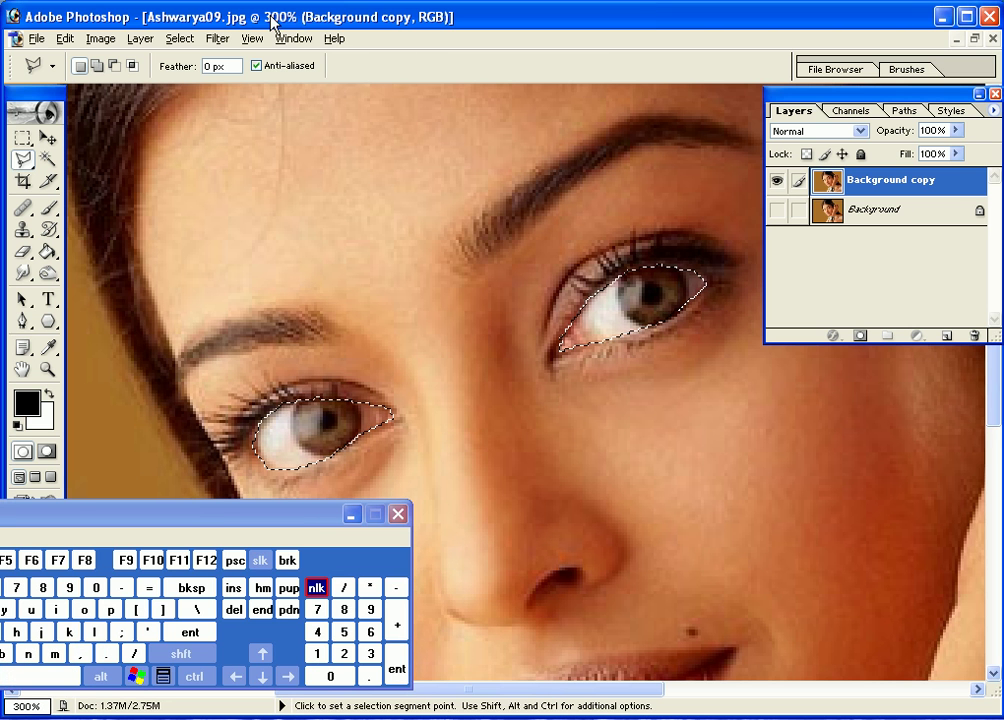
Open the Unsharp Mask filter for the selected eyes and move its dialog away from them
click(214, 40)
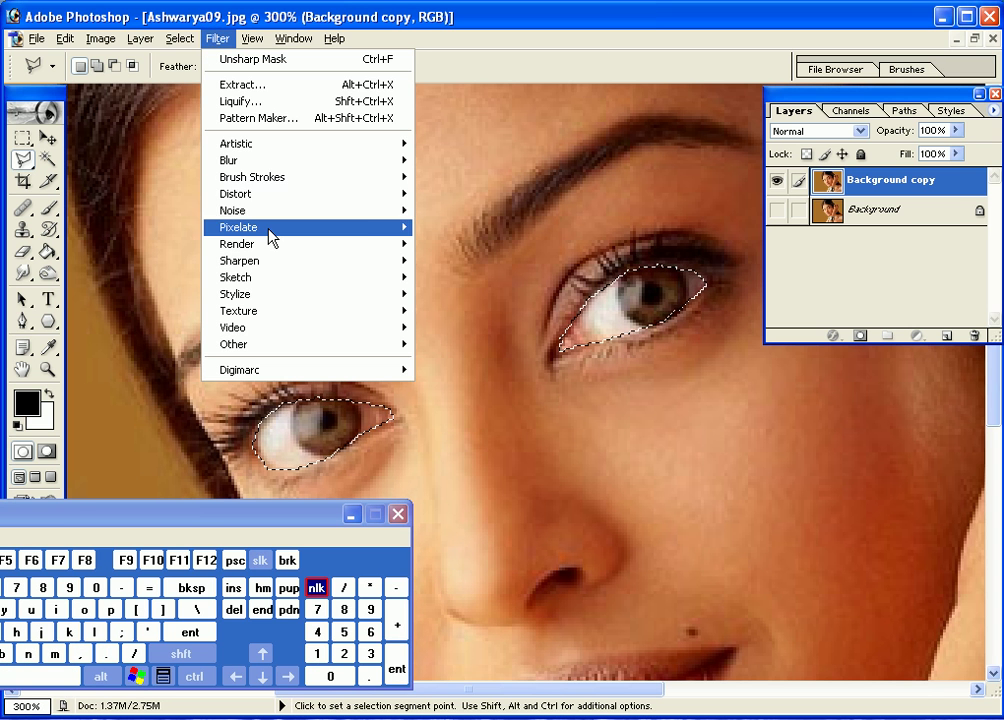
mouse_move(270, 265)
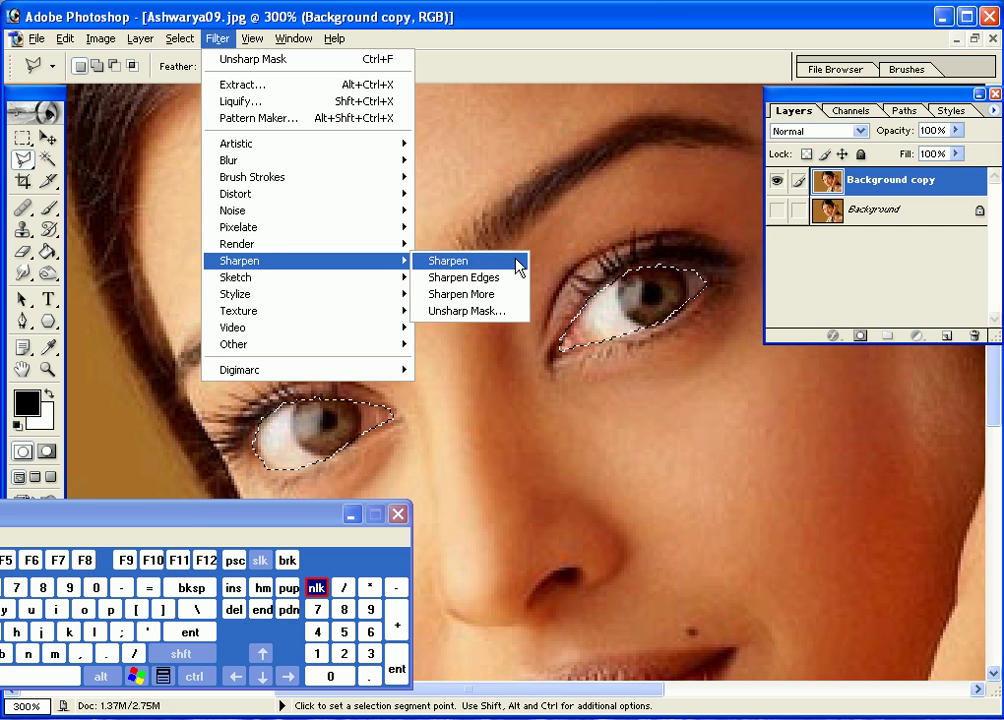
click(479, 312)
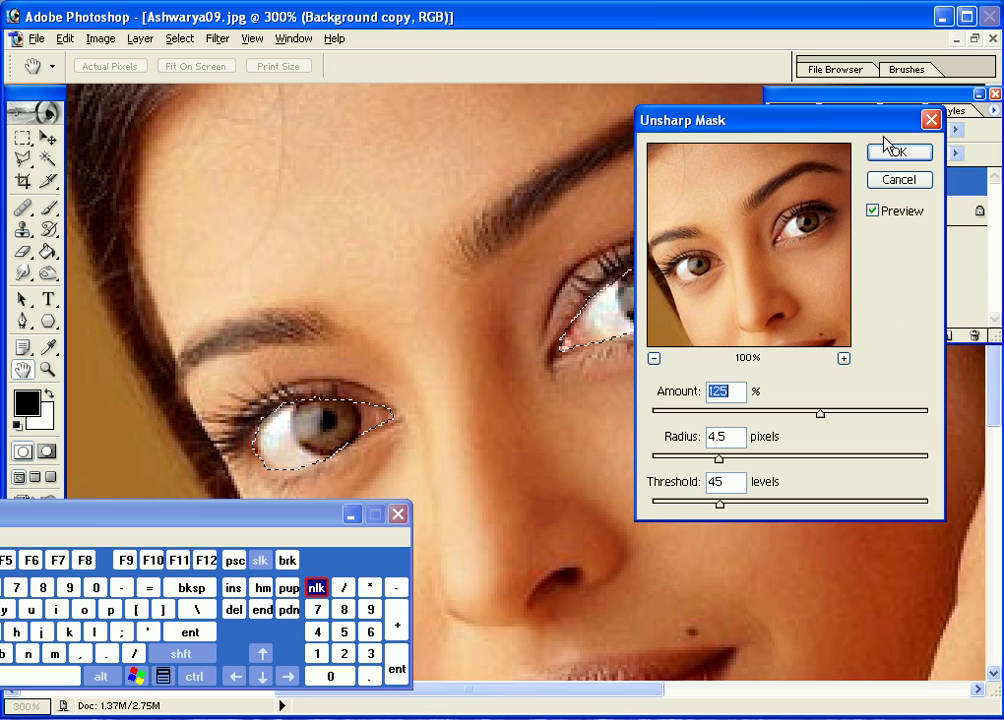
drag(853, 131, 879, 336)
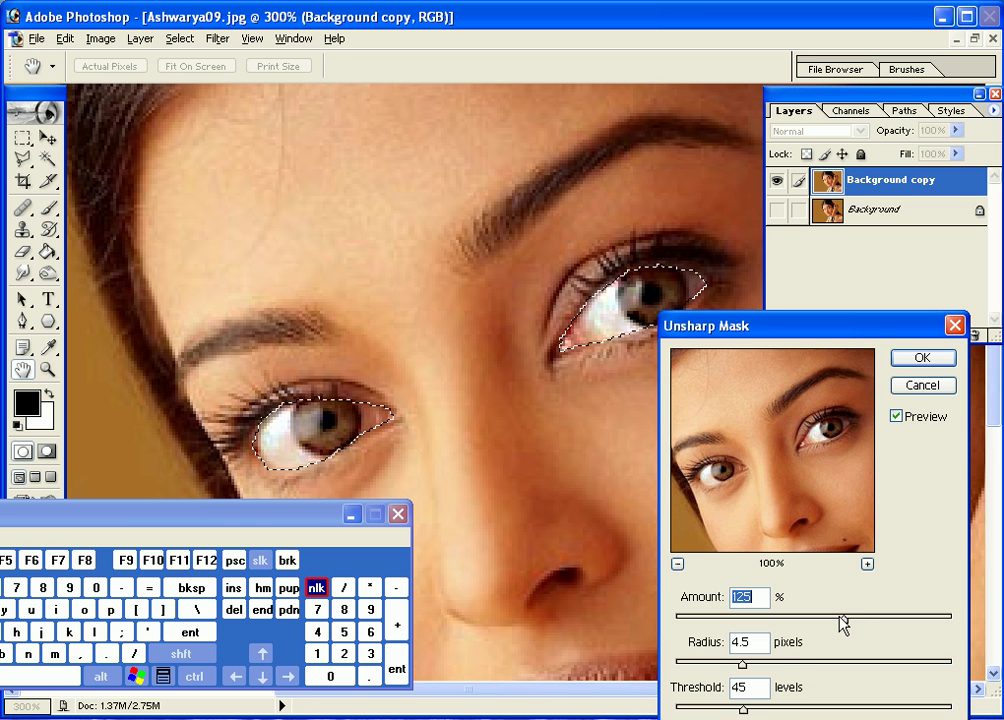
Try Unsharp Mask amounts of 500%, 100% and 150% on the eyes, comparing with the preview off and on
drag(843, 620, 958, 620)
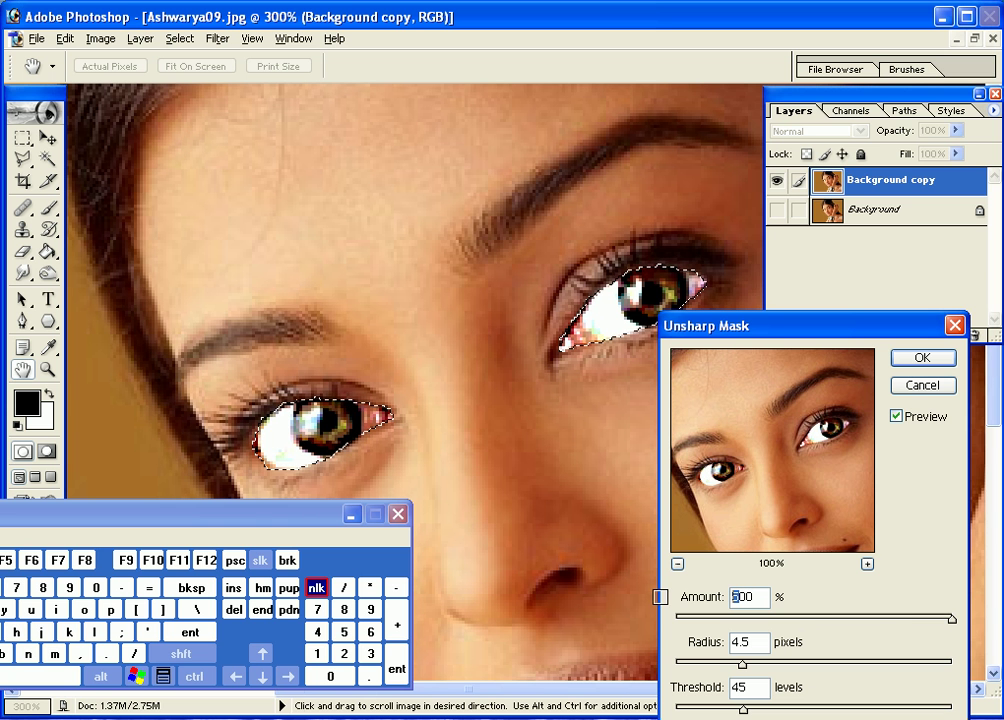
click(317, 654)
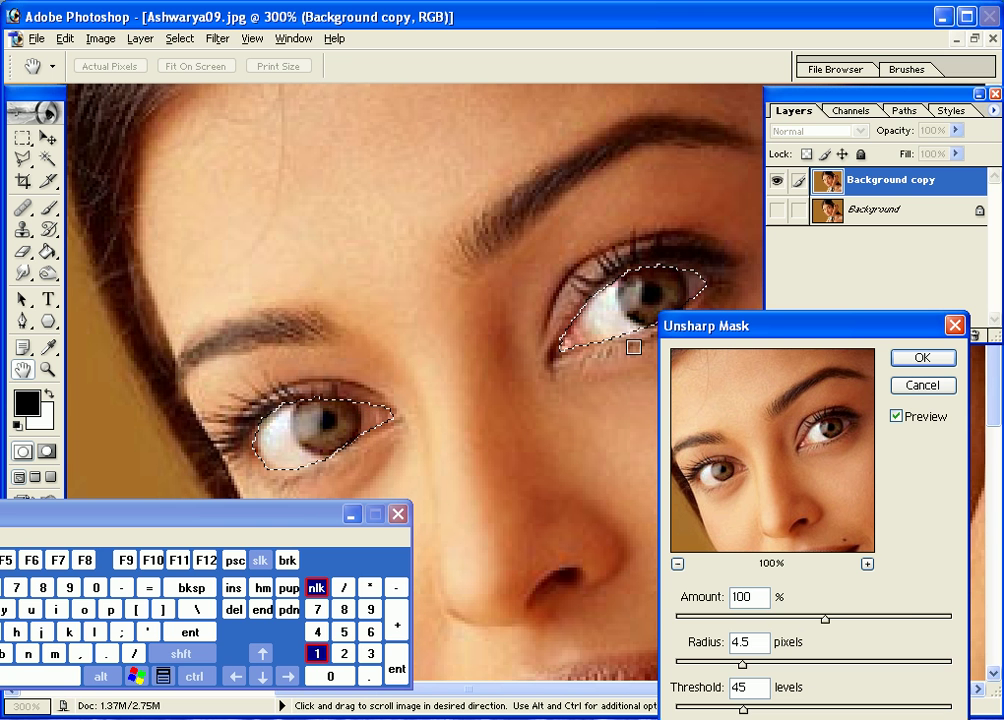
click(908, 417)
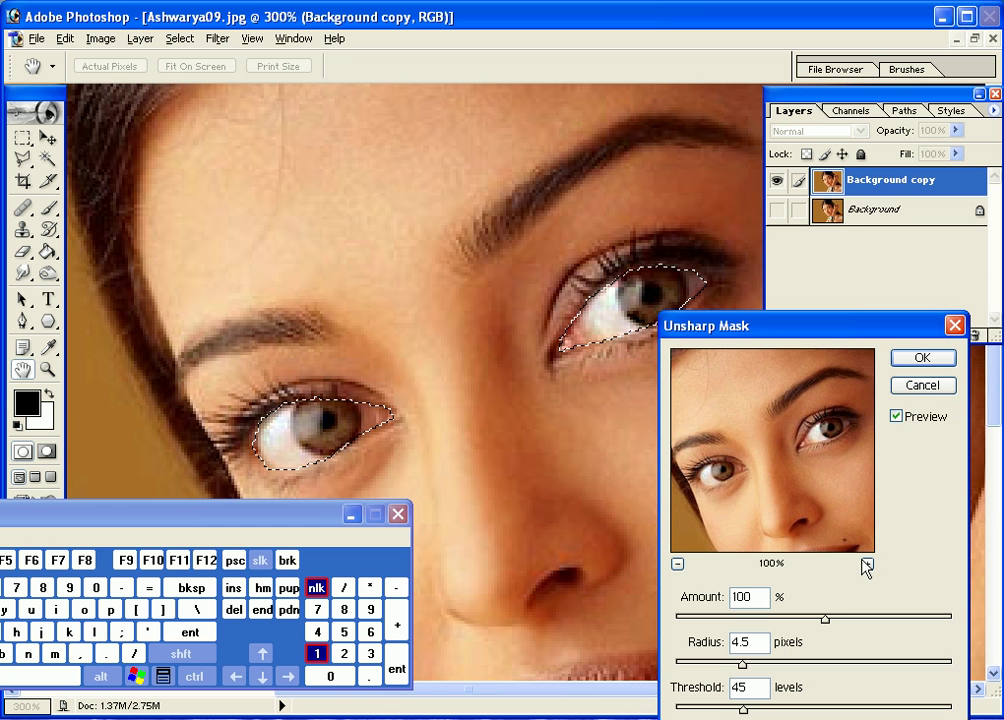
double_click(740, 596)
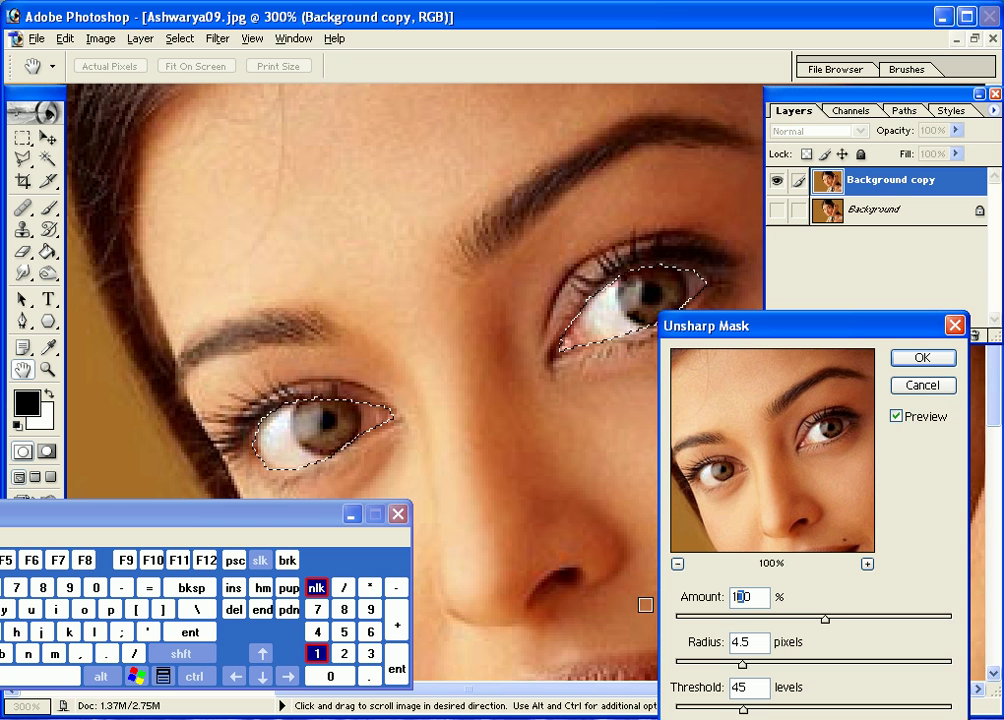
click(344, 632)
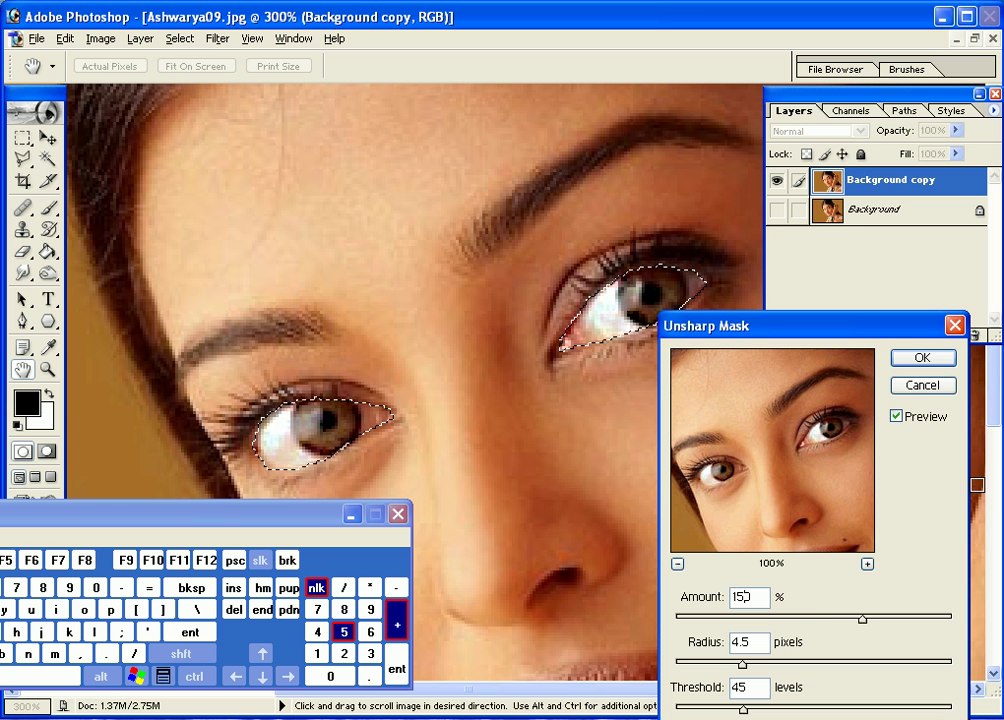
click(920, 423)
click(920, 424)
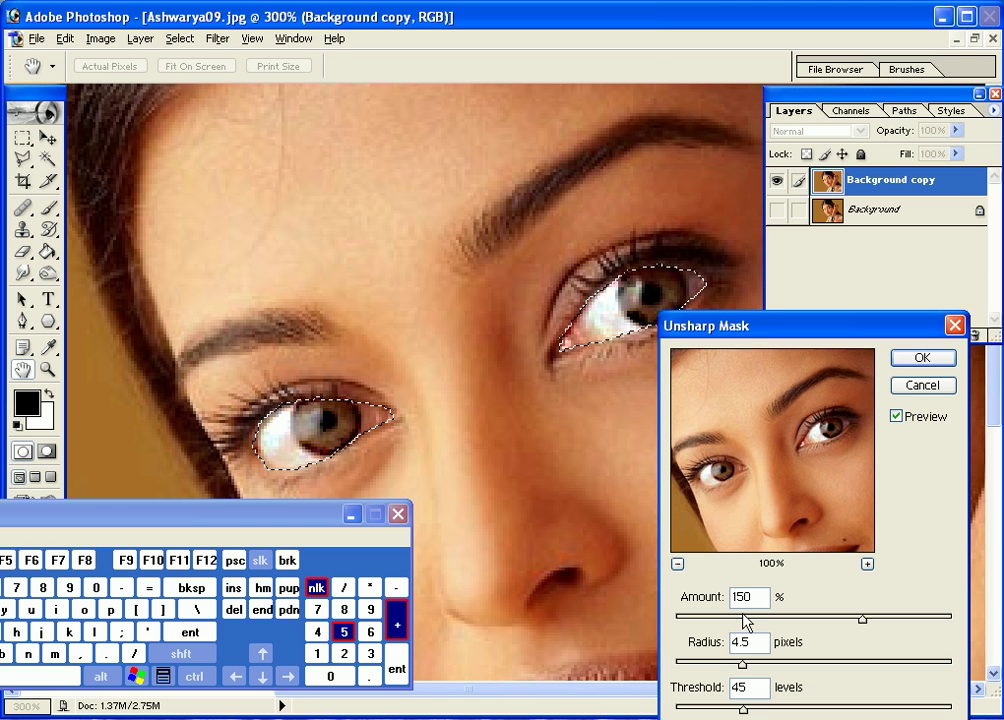
Set the Unsharp Mask amount to 130%, apply it to the selected eyes, and return the image to 100%
drag(737, 597, 746, 597)
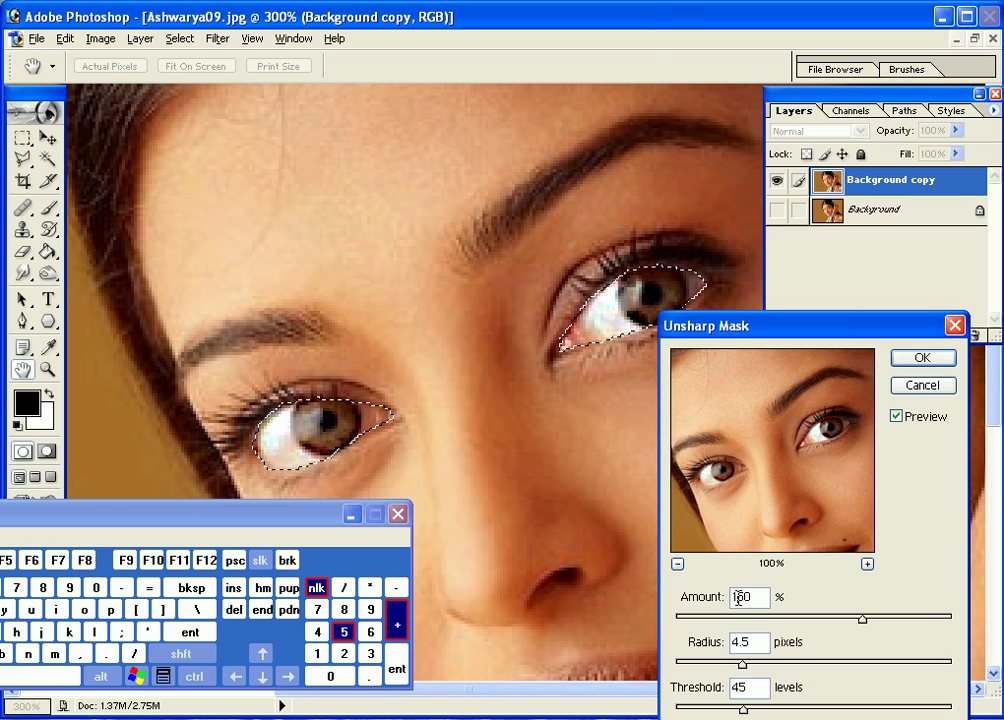
click(370, 653)
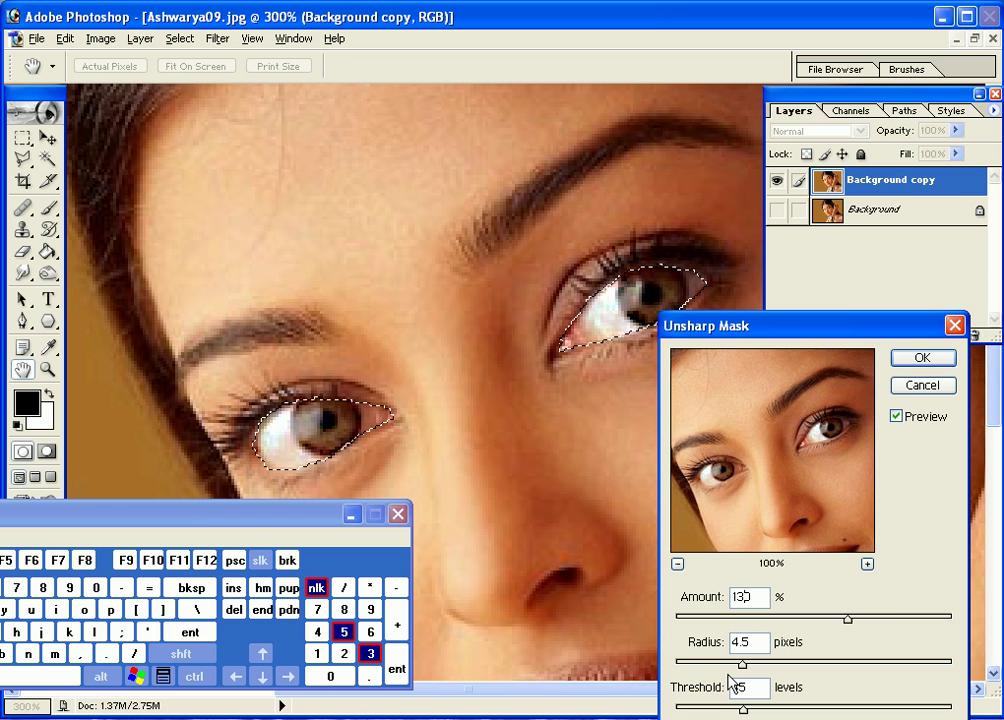
click(955, 362)
double_click(42, 374)
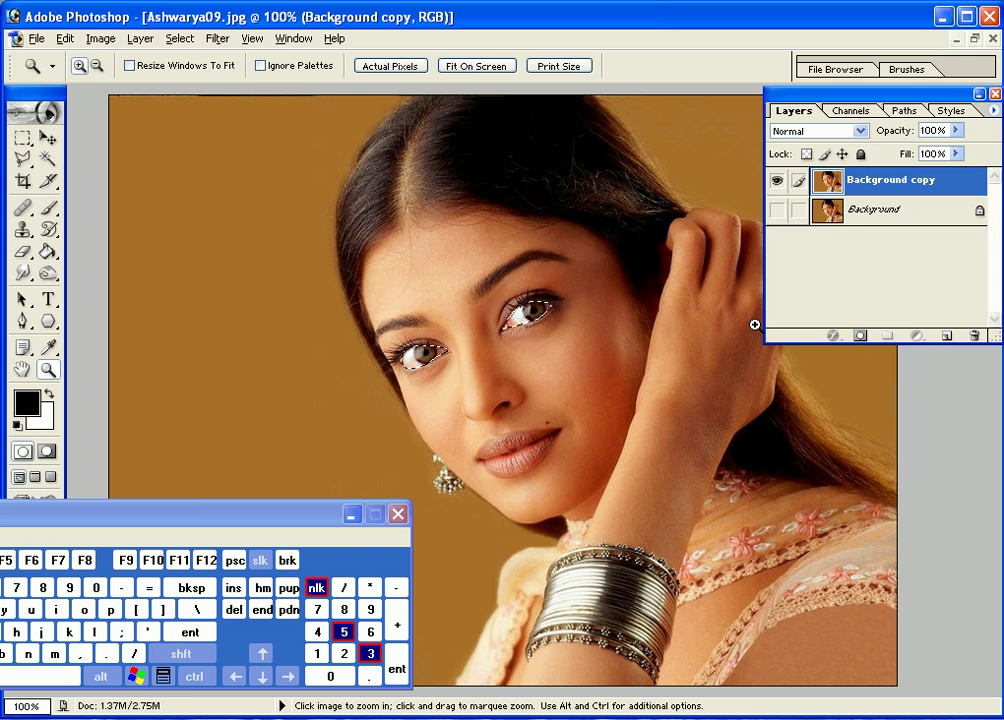
Move the on-screen keyboard fully into view, deselect the eyes, and switch to the Move tool
drag(76, 515, 358, 522)
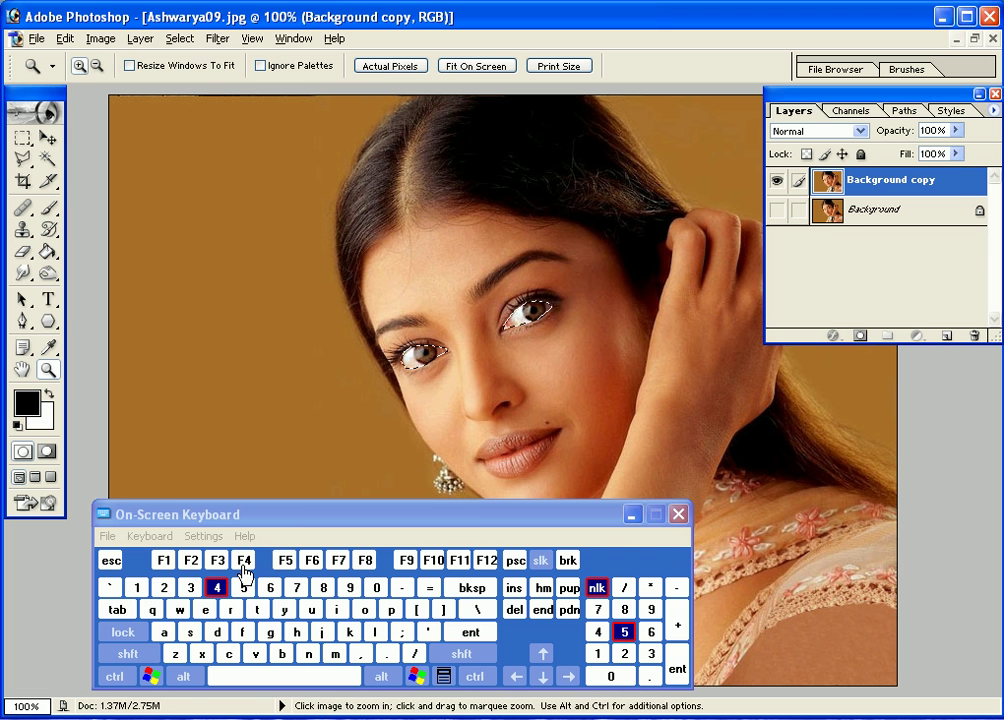
click(216, 631)
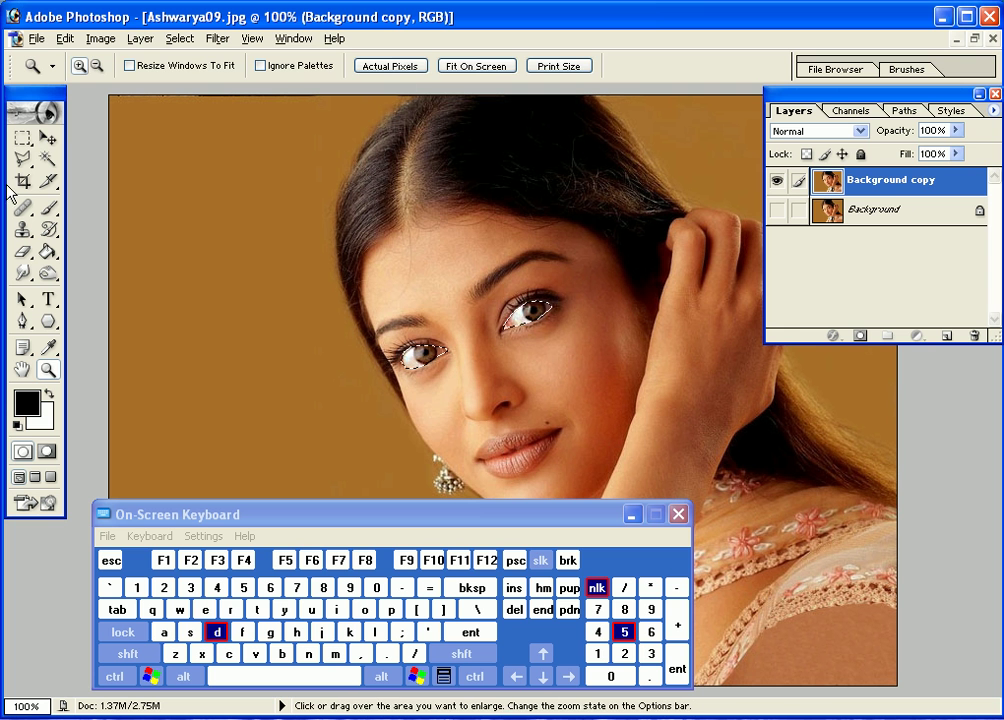
click(47, 138)
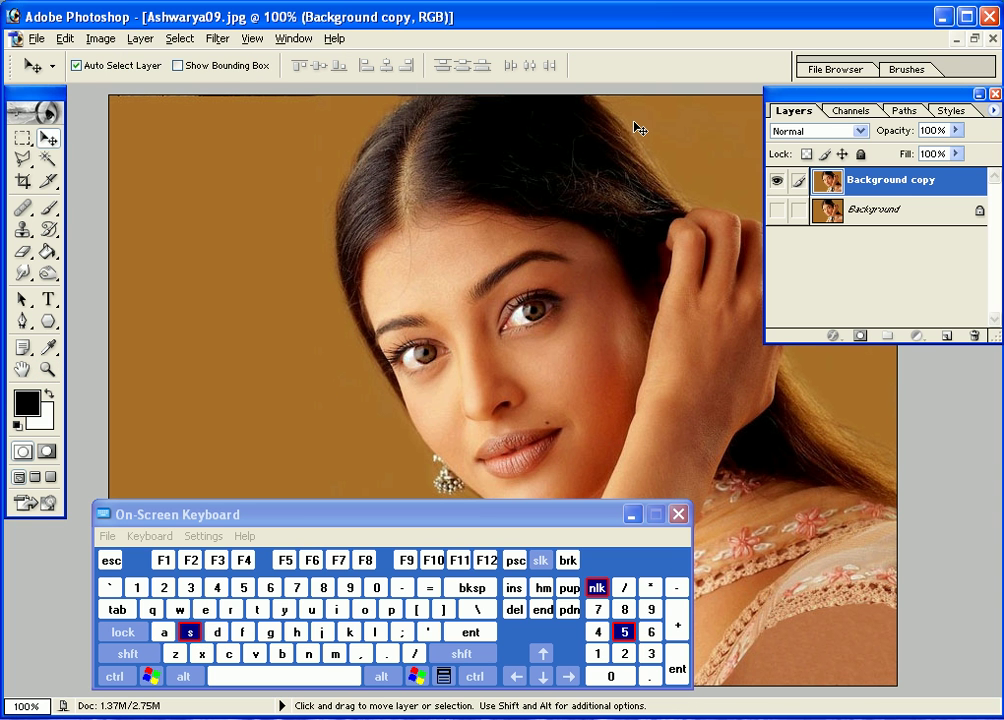
key(F11)
Show the Background layer and compare the eyes with the Background copy layer hidden and shown
click(776, 210)
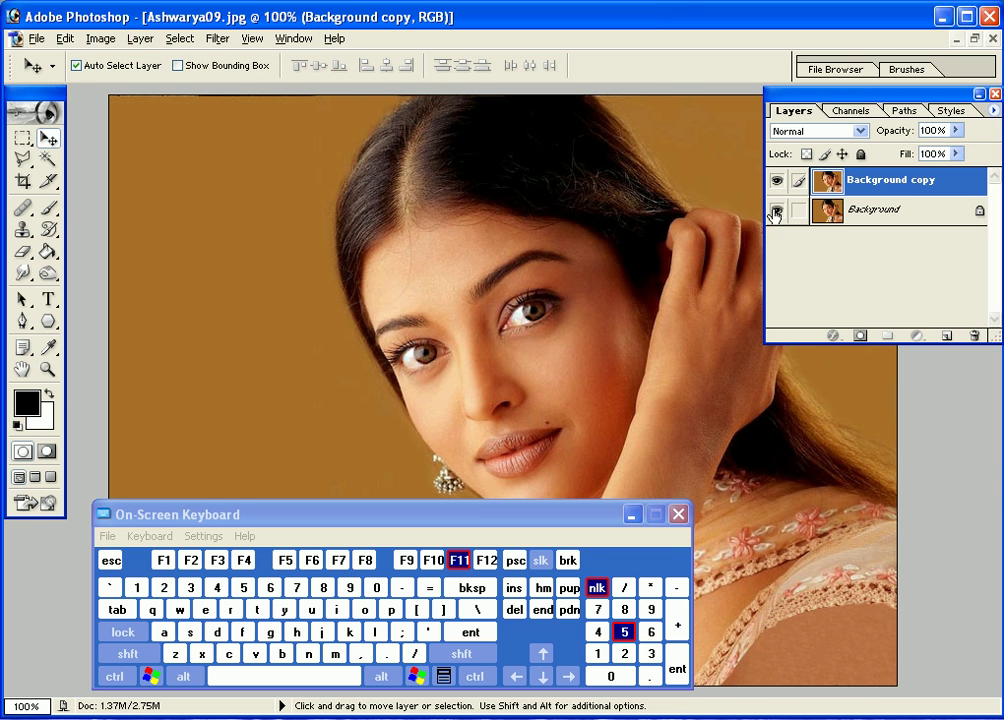
click(775, 182)
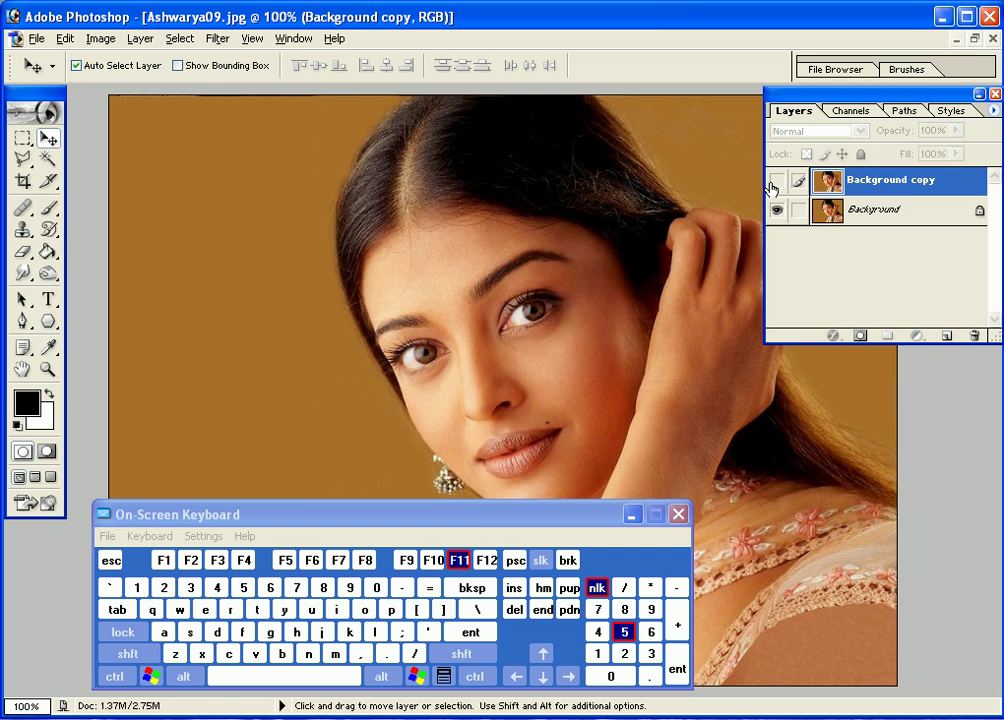
click(775, 183)
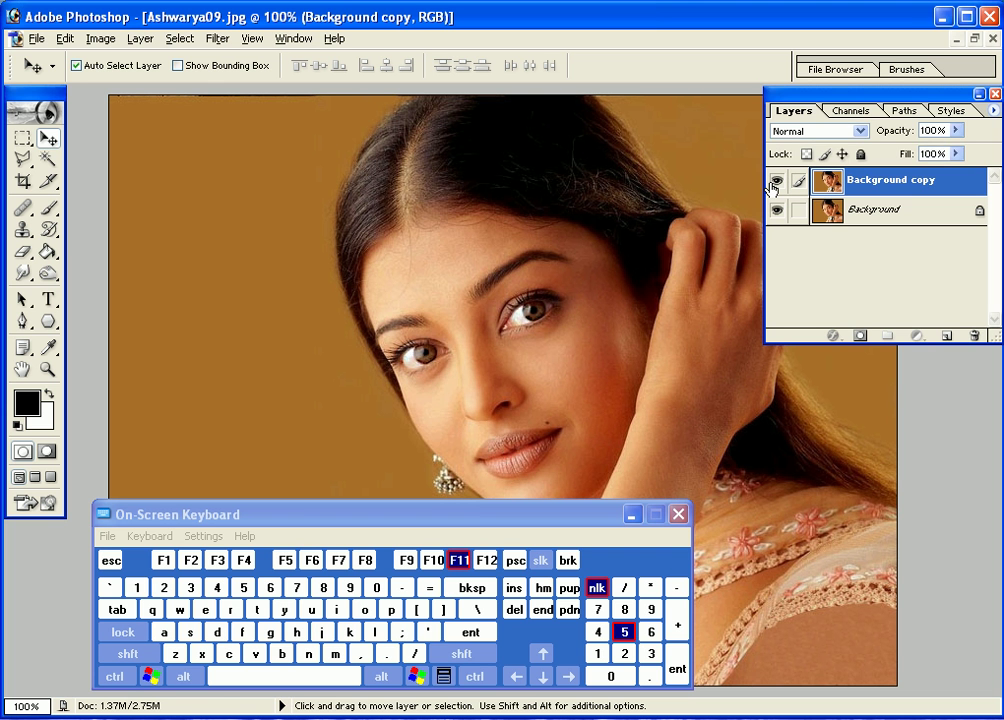
click(774, 184)
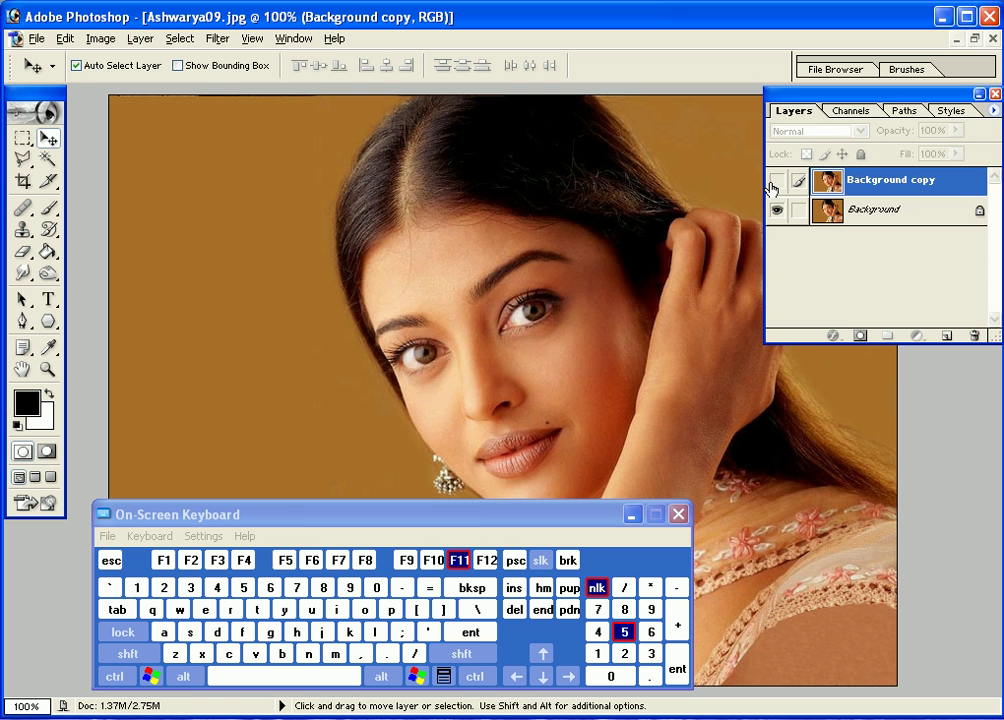
click(774, 184)
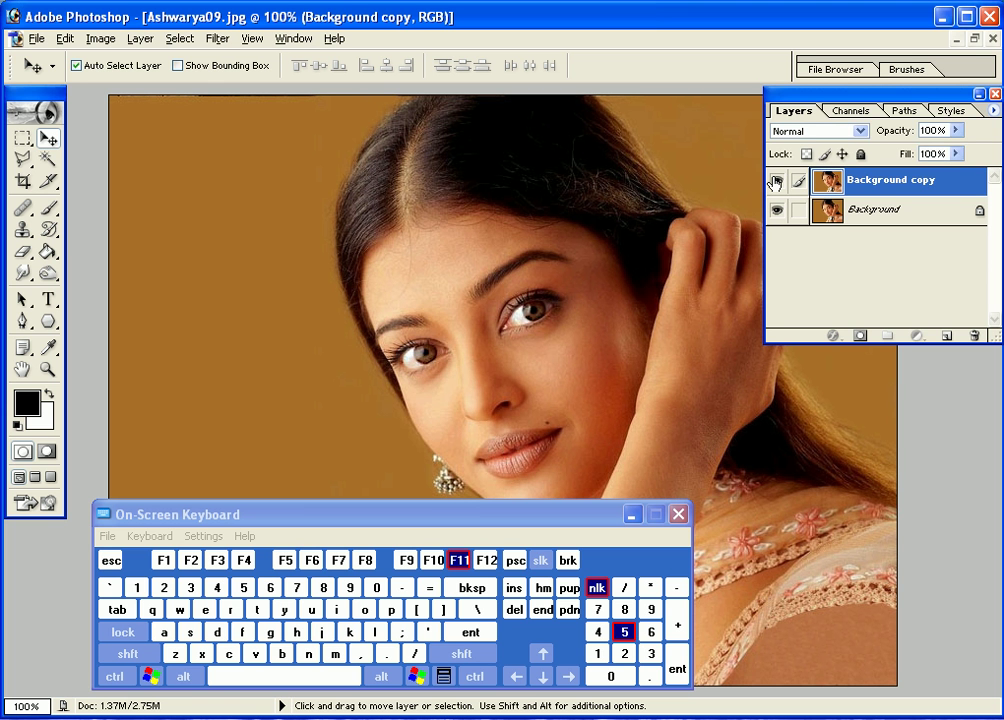
click(775, 182)
click(775, 182)
Switch the foreground colour to white and add a new layer above Background copy
click(47, 369)
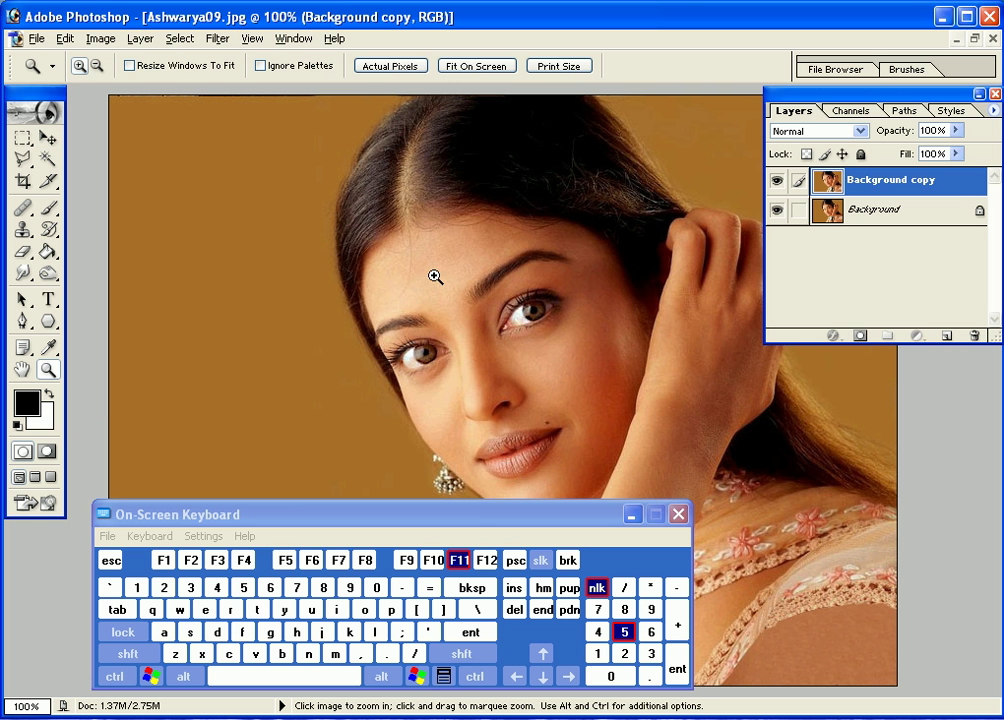
click(500, 300)
click(501, 337)
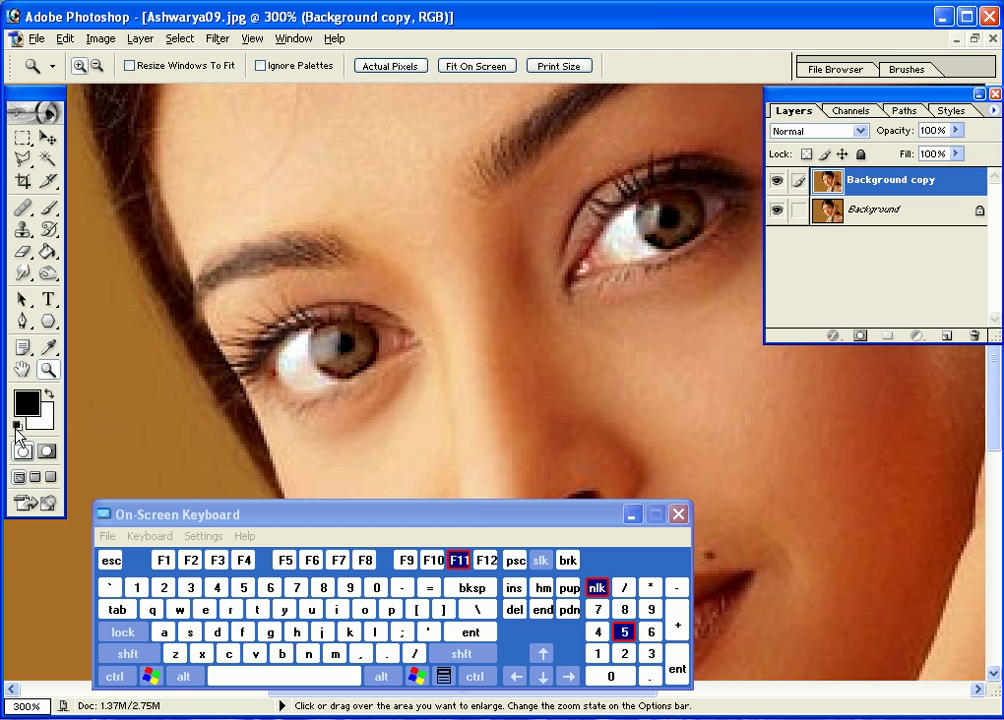
click(44, 393)
click(48, 207)
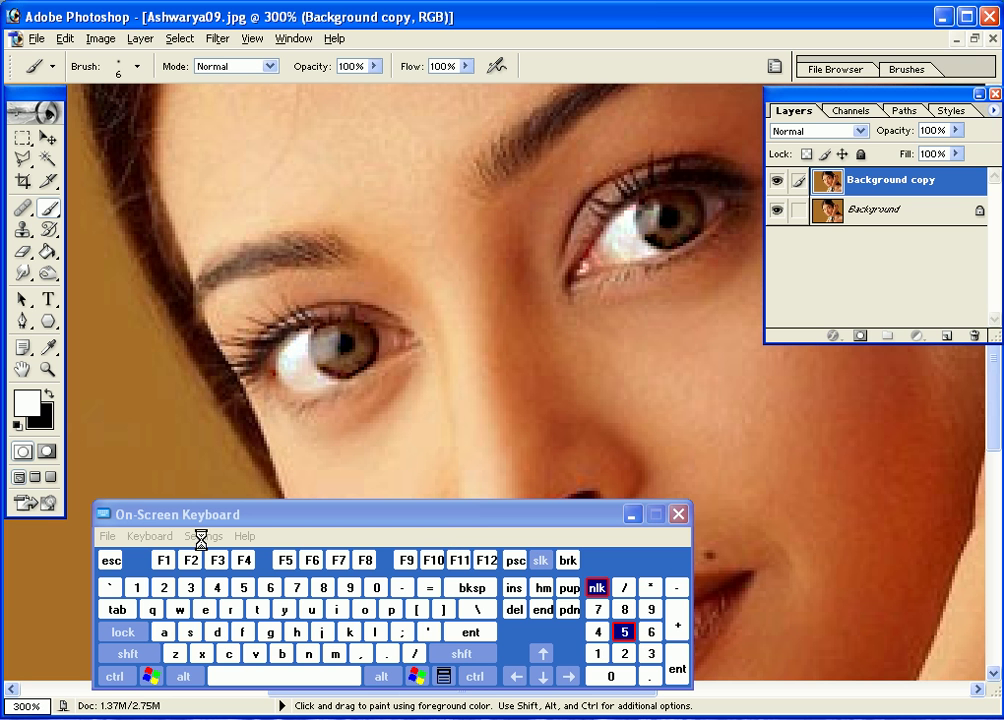
click(46, 370)
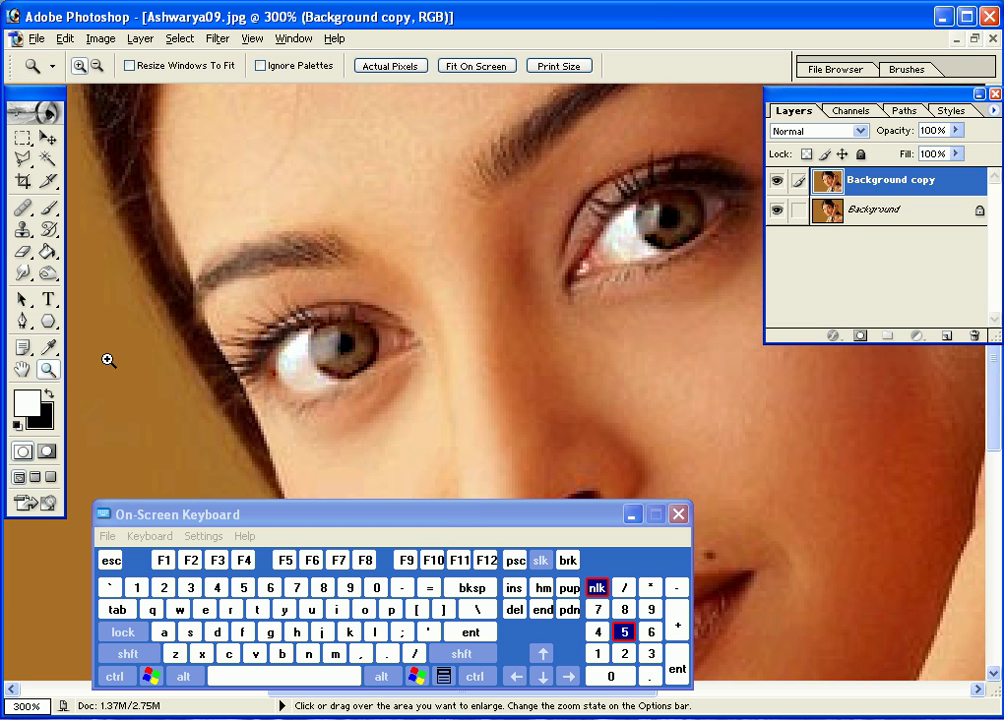
click(576, 220)
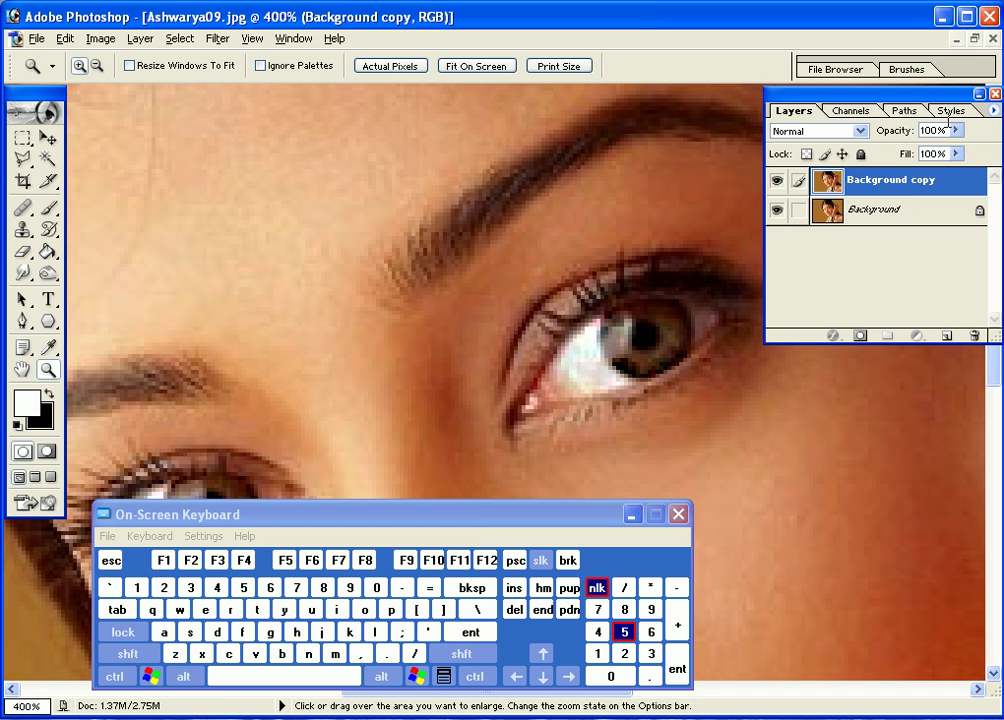
click(946, 335)
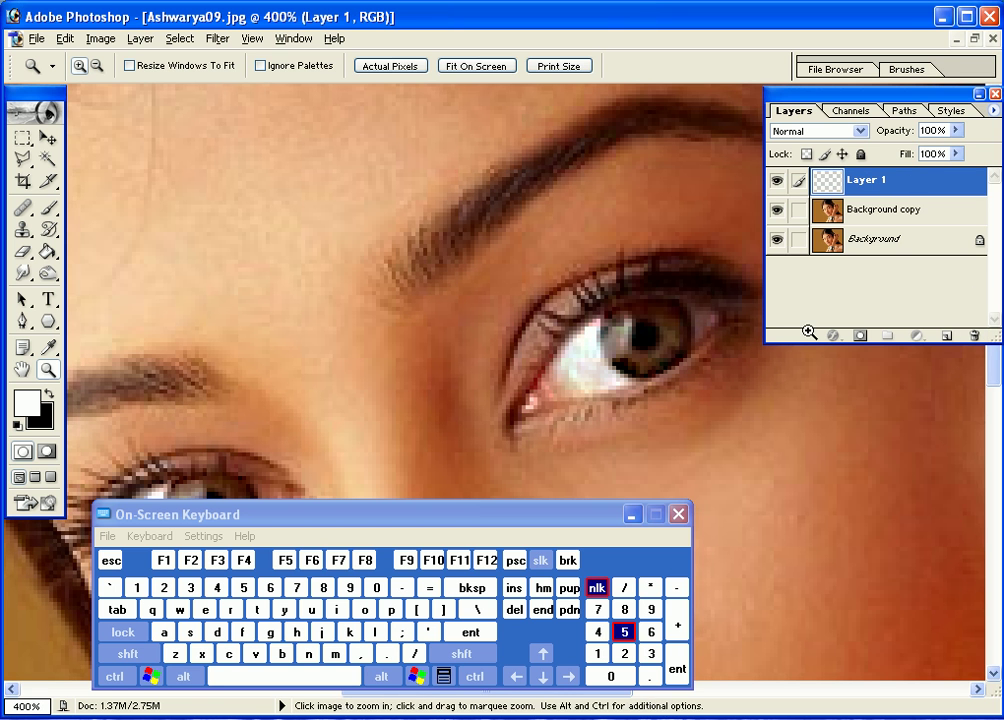
Paint white around the pupils over the irises of both eyes on Layer 1 with the Brush at size 6
click(46, 210)
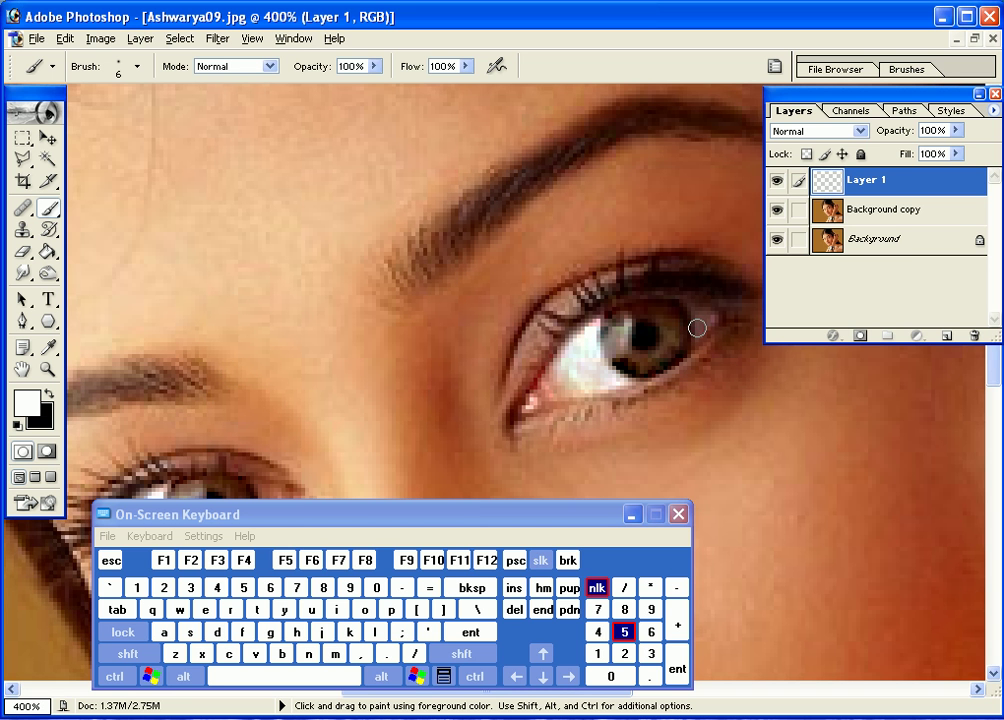
mouse_move(670, 316)
mouse_down()
mouse_move(667, 366)
mouse_move(650, 372)
mouse_move(618, 352)
mouse_up()
key(space)
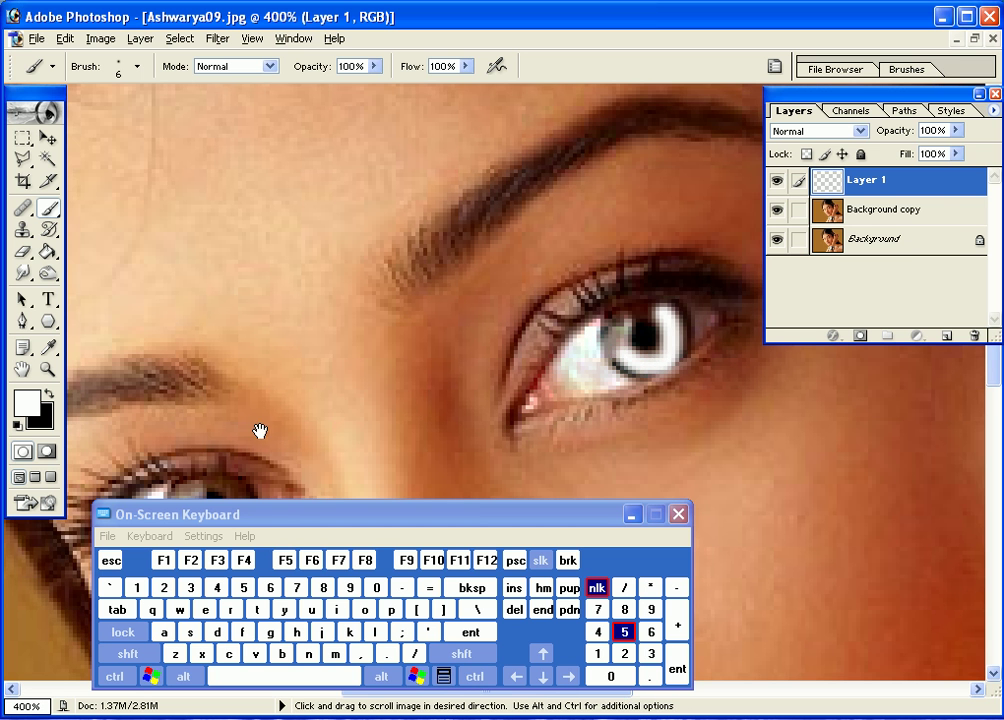
drag(260, 431, 401, 341)
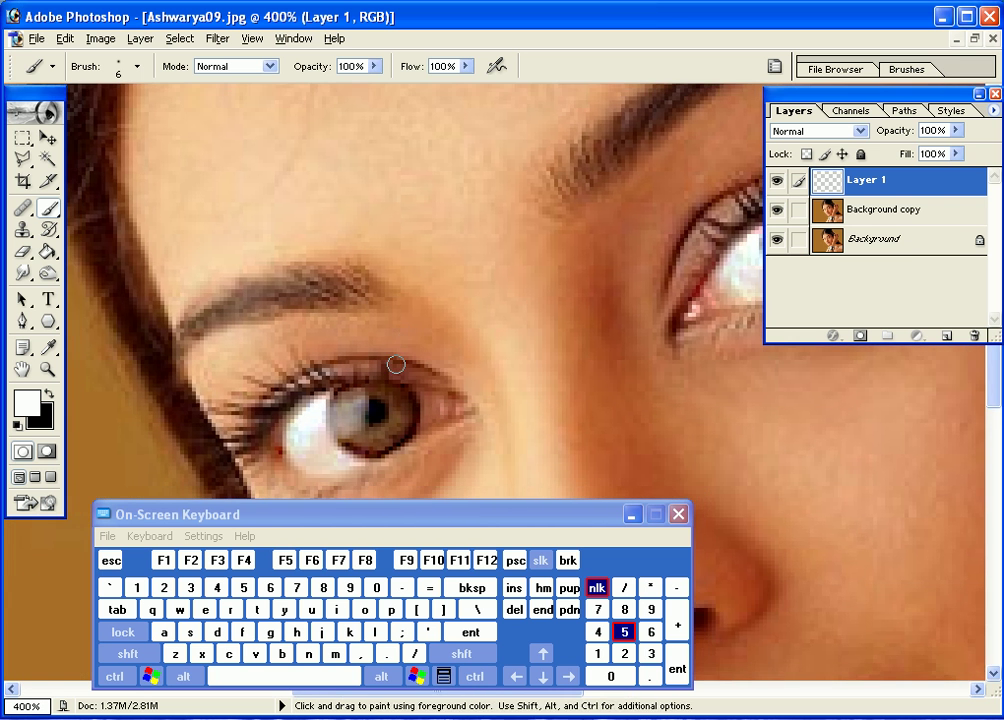
mouse_move(388, 392)
mouse_down()
mouse_move(396, 418)
mouse_move(380, 442)
mouse_move(358, 445)
mouse_move(341, 416)
mouse_up()
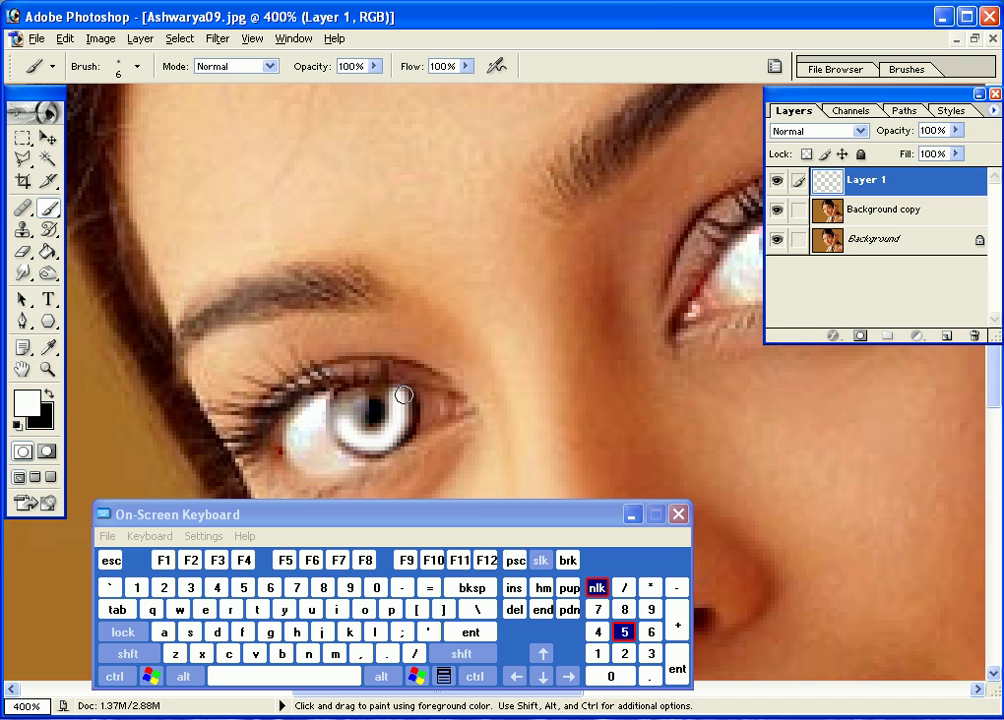
drag(554, 297, 419, 329)
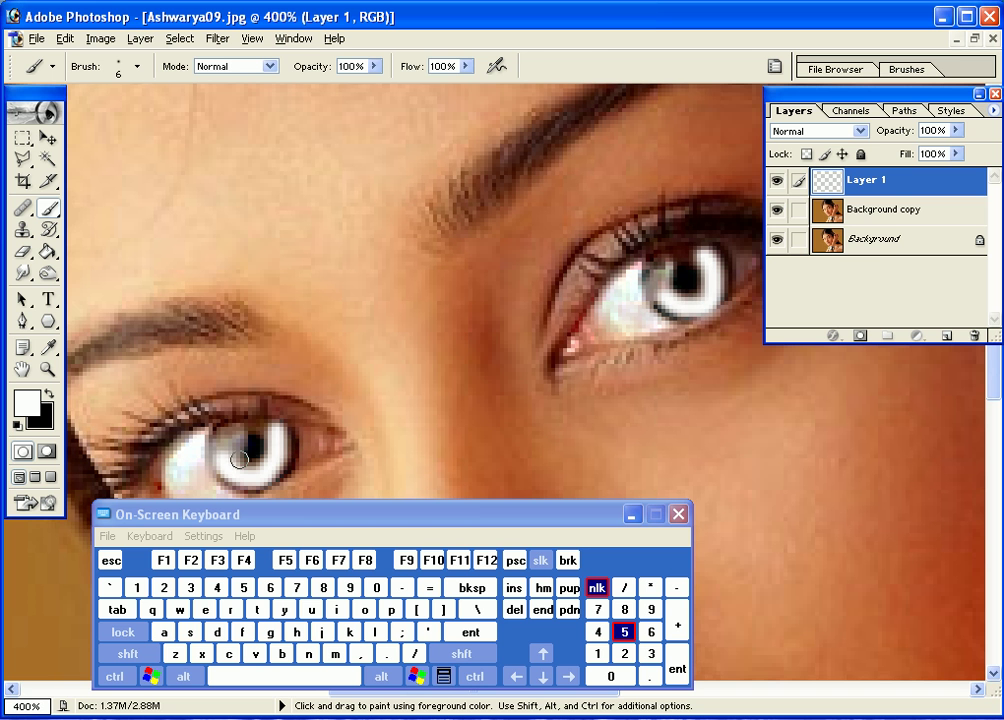
Set Layer 1's blend mode to Overlay and compare the eyes with the layer hidden and shown at 100%
double_click(47, 369)
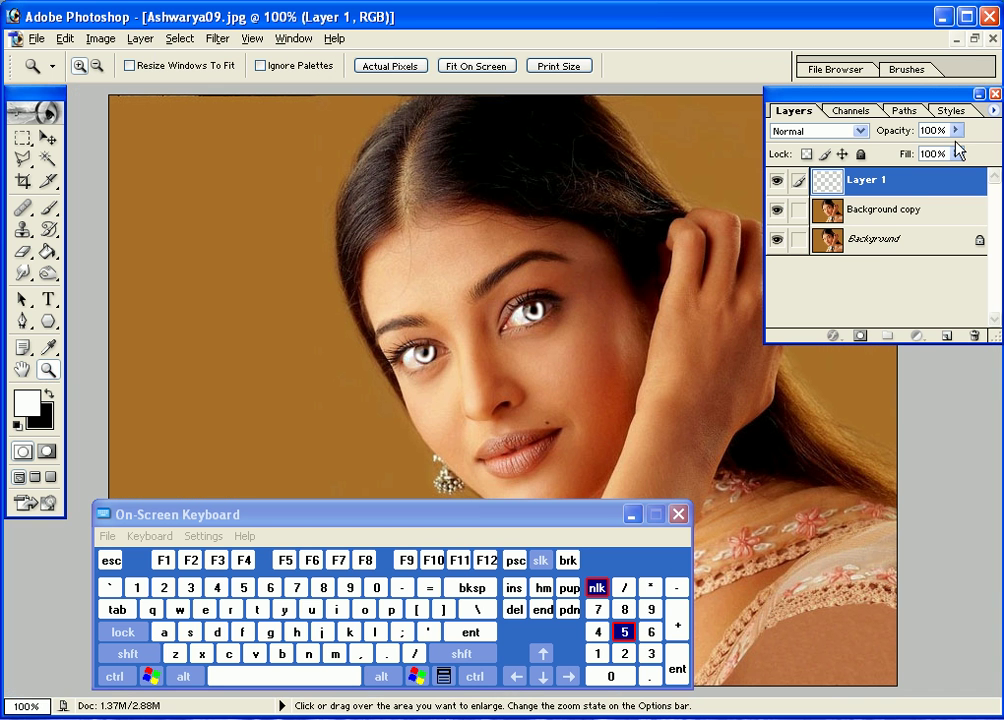
key(v)
click(860, 131)
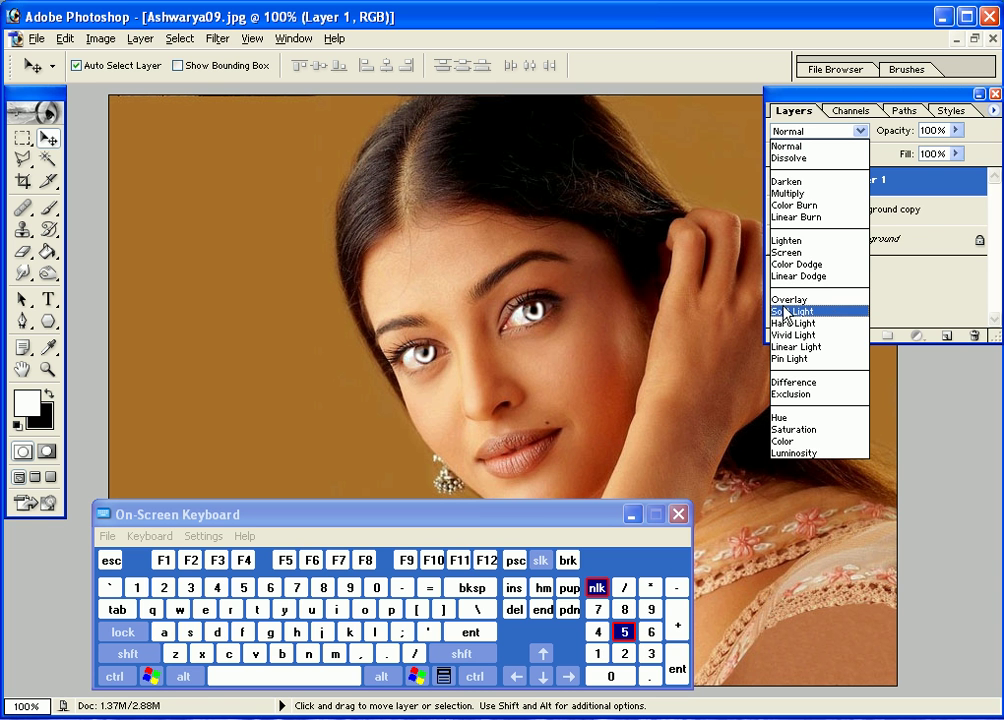
click(823, 300)
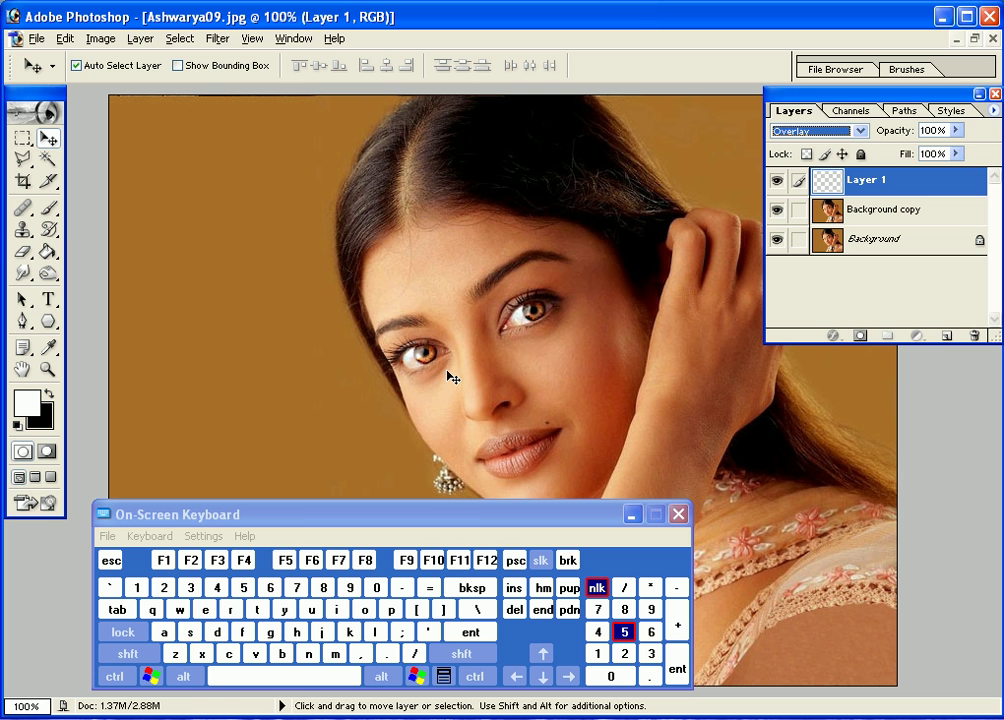
click(778, 180)
click(778, 180)
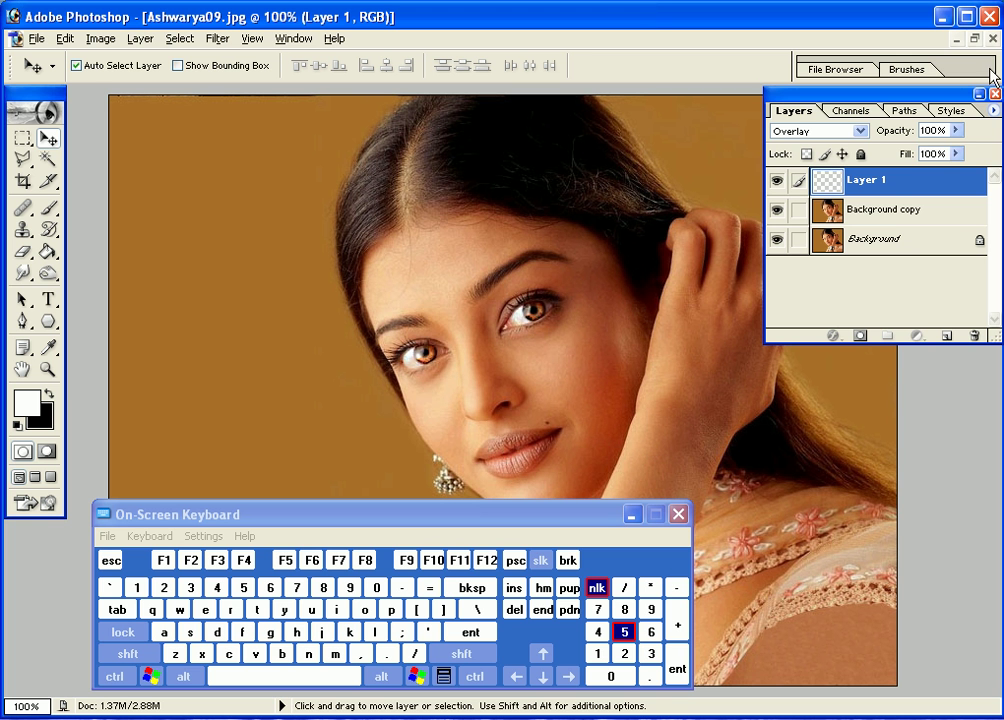
Move the on-screen keyboard lower so it clears more of the face
key(KP_7)
mouse_move(560, 512)
mouse_down()
mouse_move(560, 607)
mouse_move(530, 565)
mouse_move(567, 495)
mouse_up()
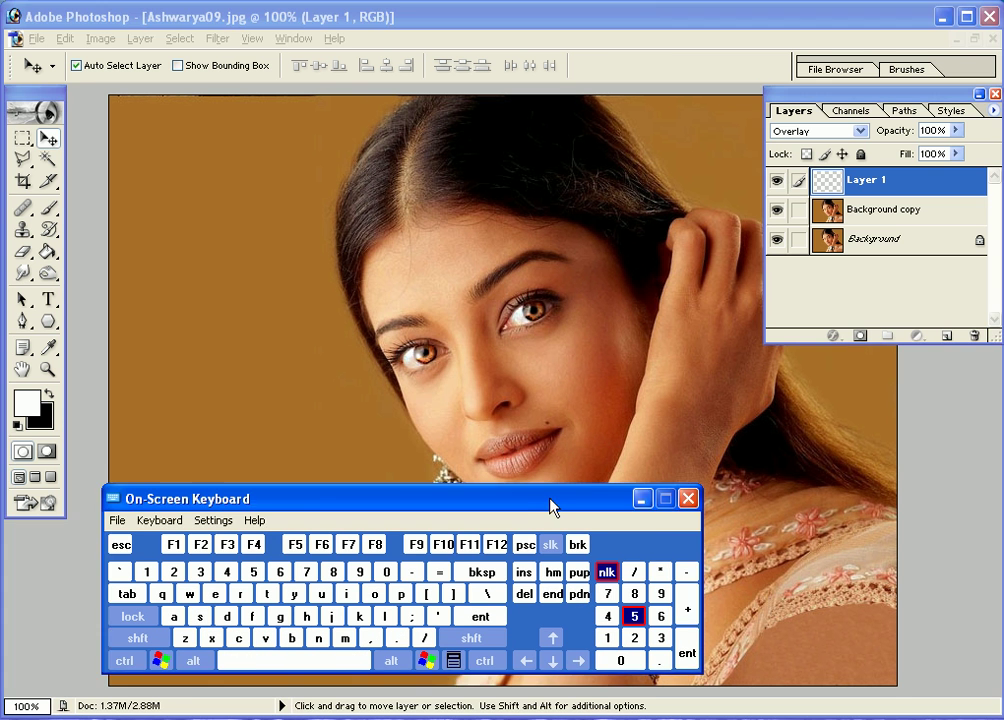
drag(551, 507, 459, 533)
Choose the Clone Stamp tool for the mole above the lips and reduce its brush size to 9
click(47, 372)
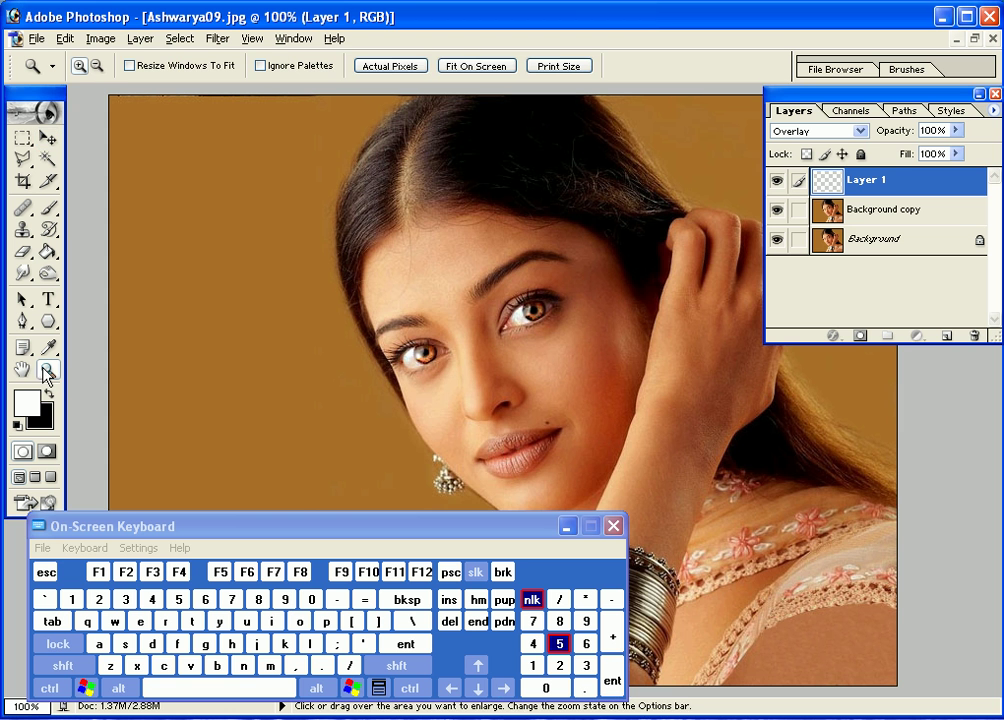
click(547, 464)
click(471, 332)
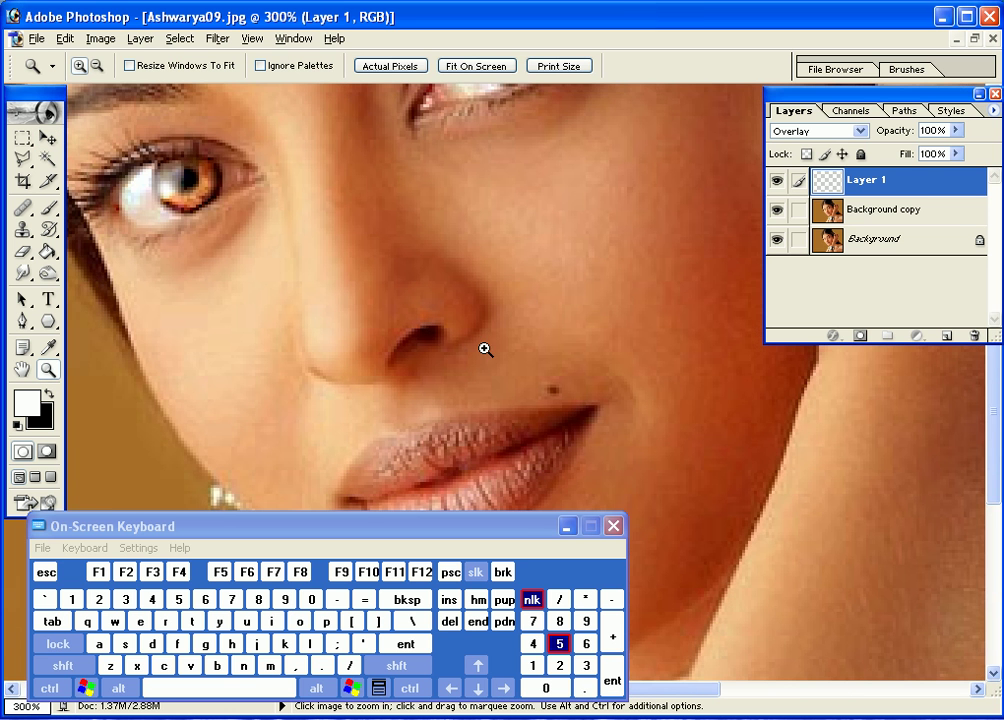
click(539, 467)
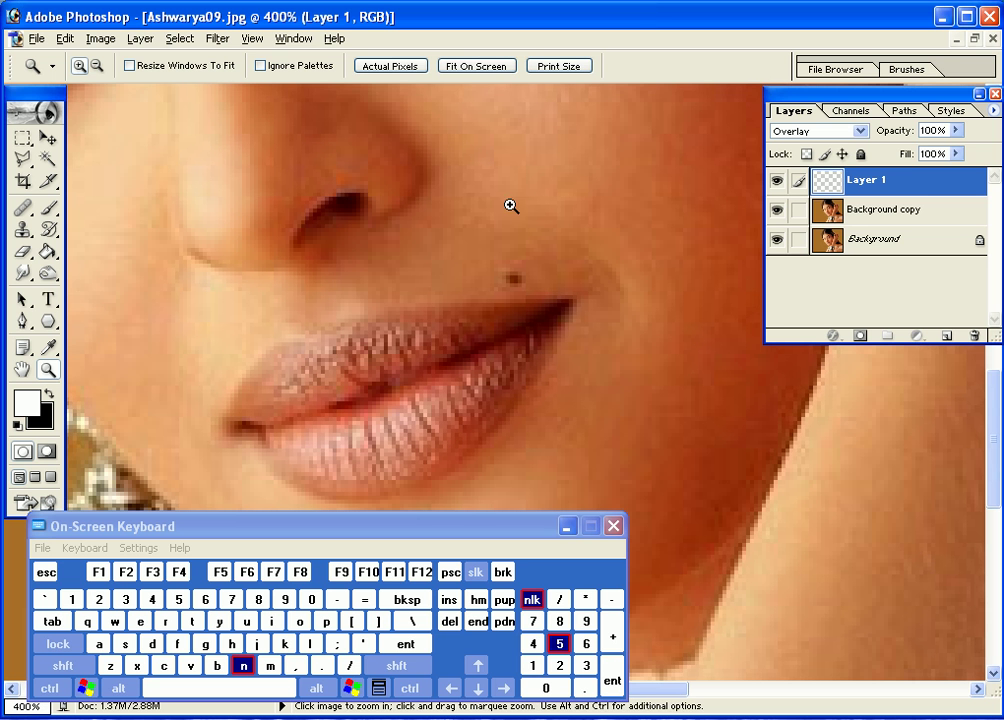
click(23, 237)
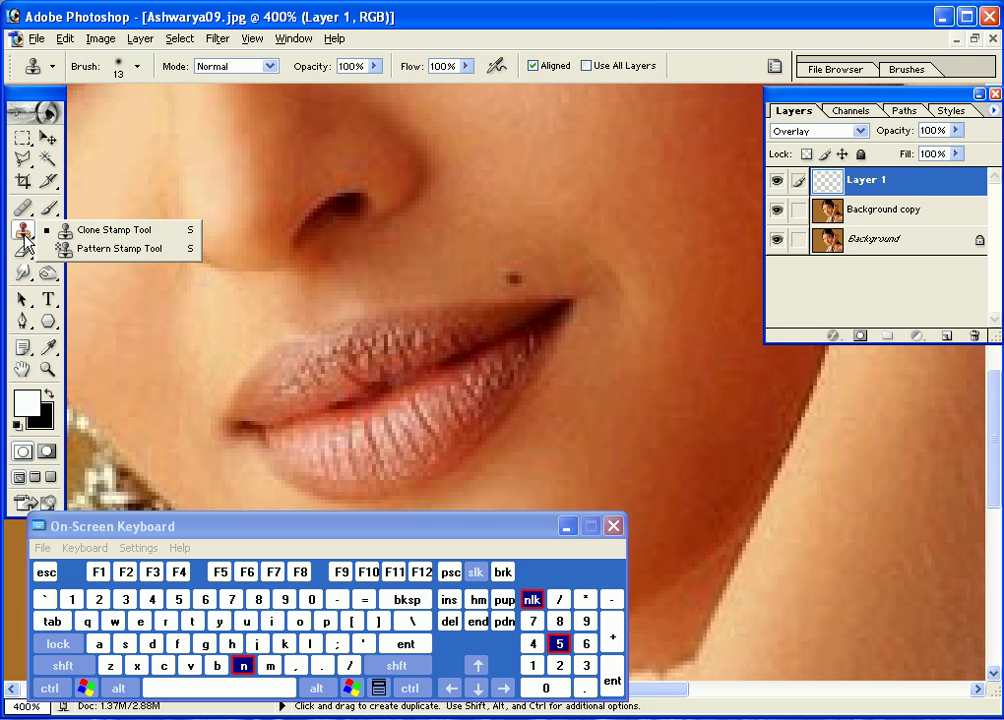
click(101, 233)
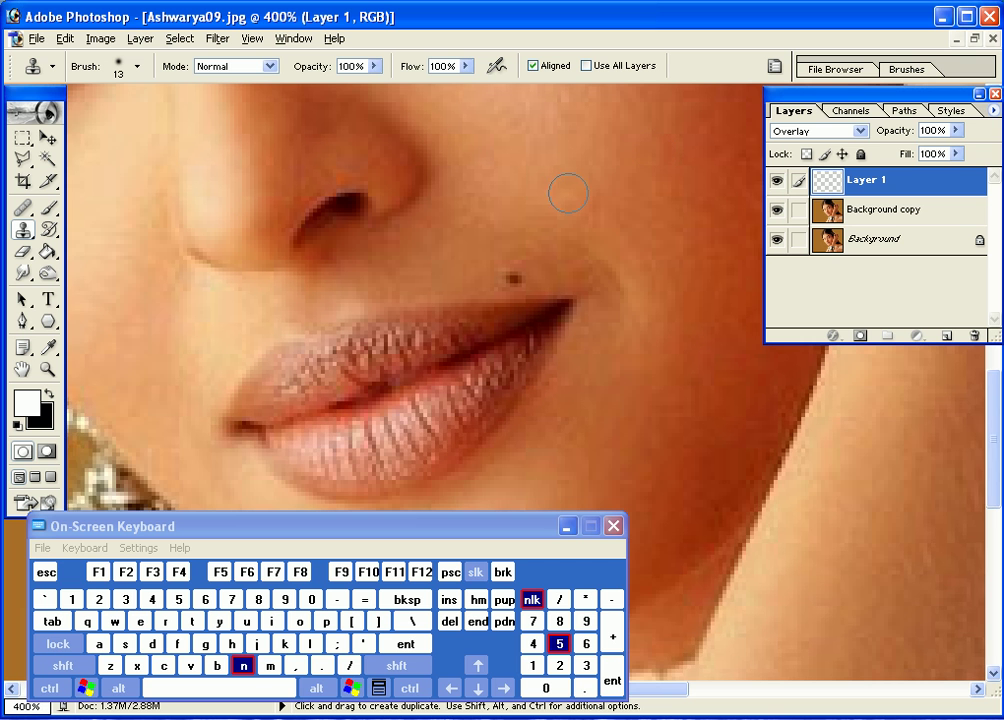
drag(568, 193, 553, 270)
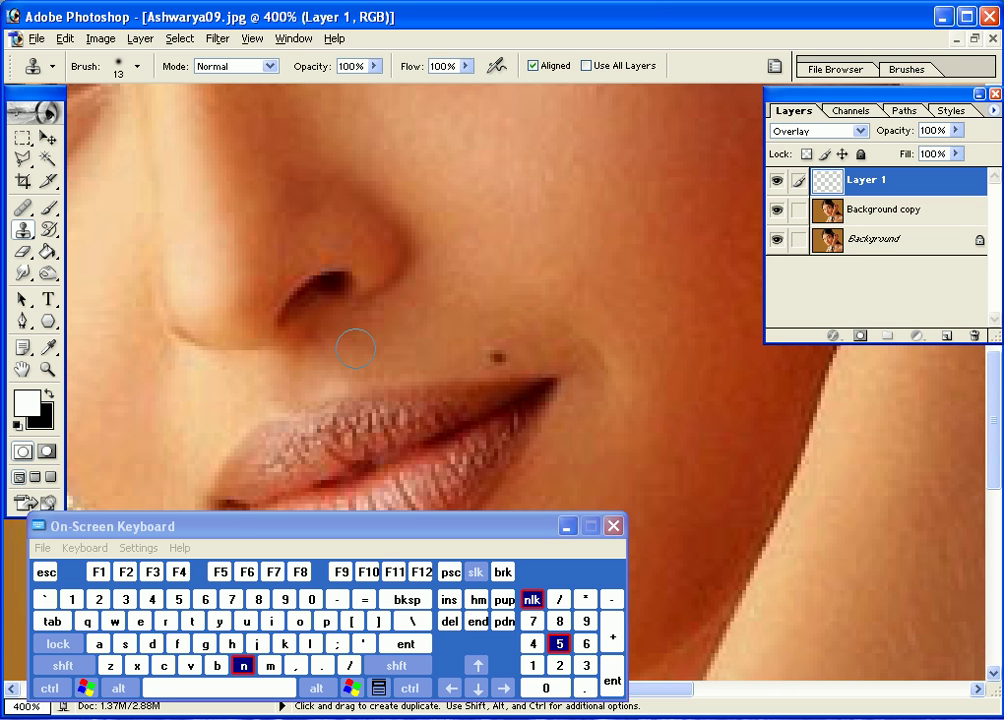
click(353, 621)
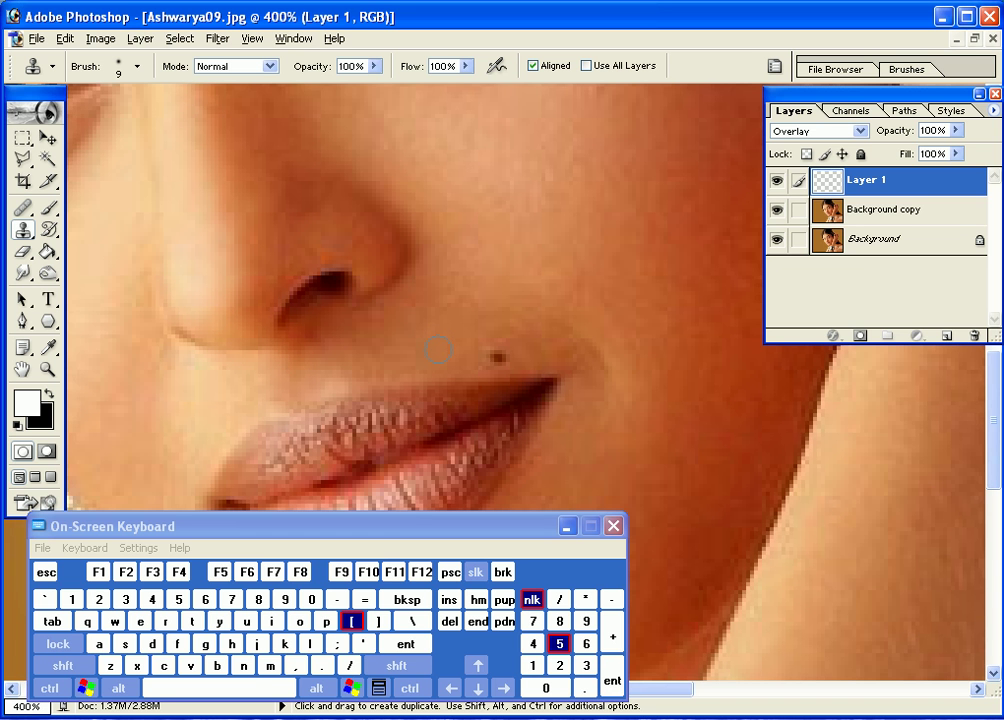
Sample clean skin near the mole with the Clone Stamp, and make the Background copy layer active for the retouching
key(alt)
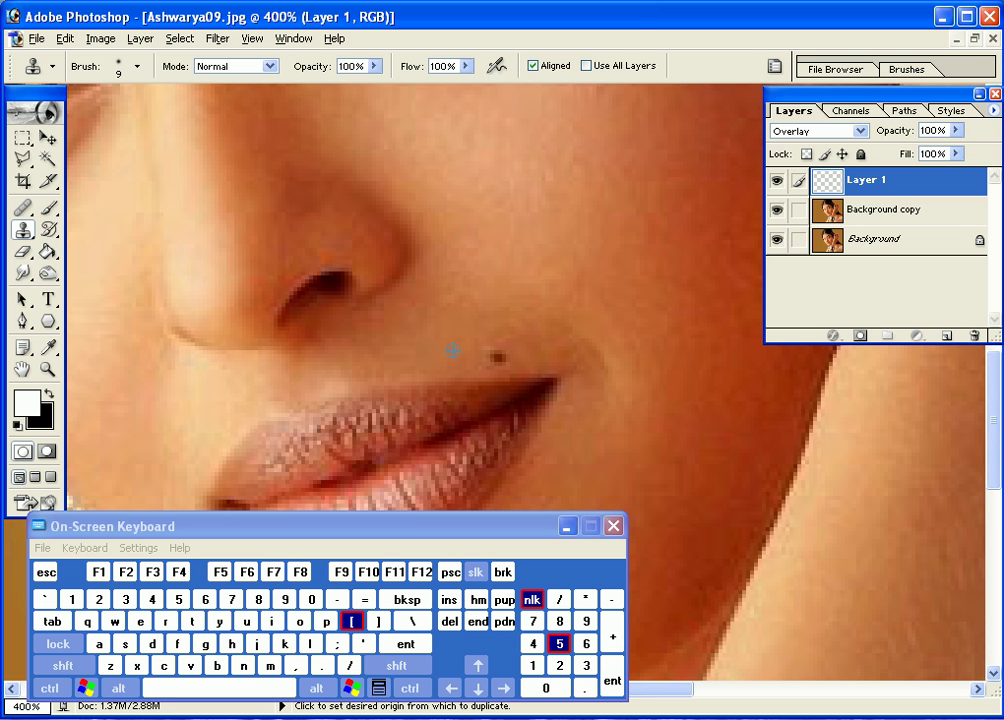
alt+click(539, 338)
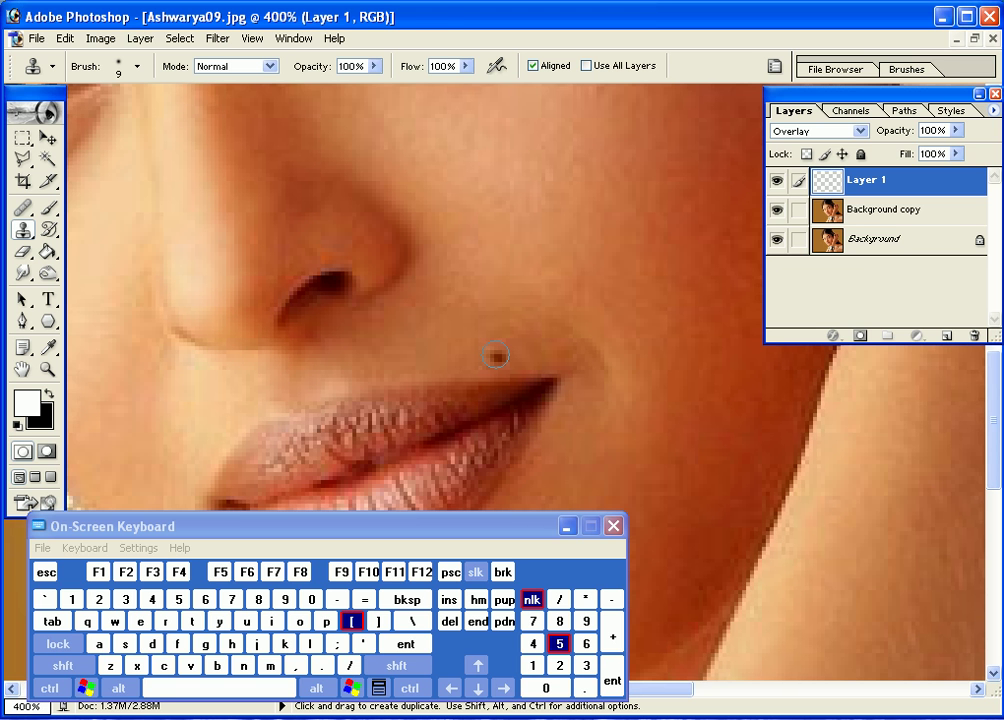
click(890, 222)
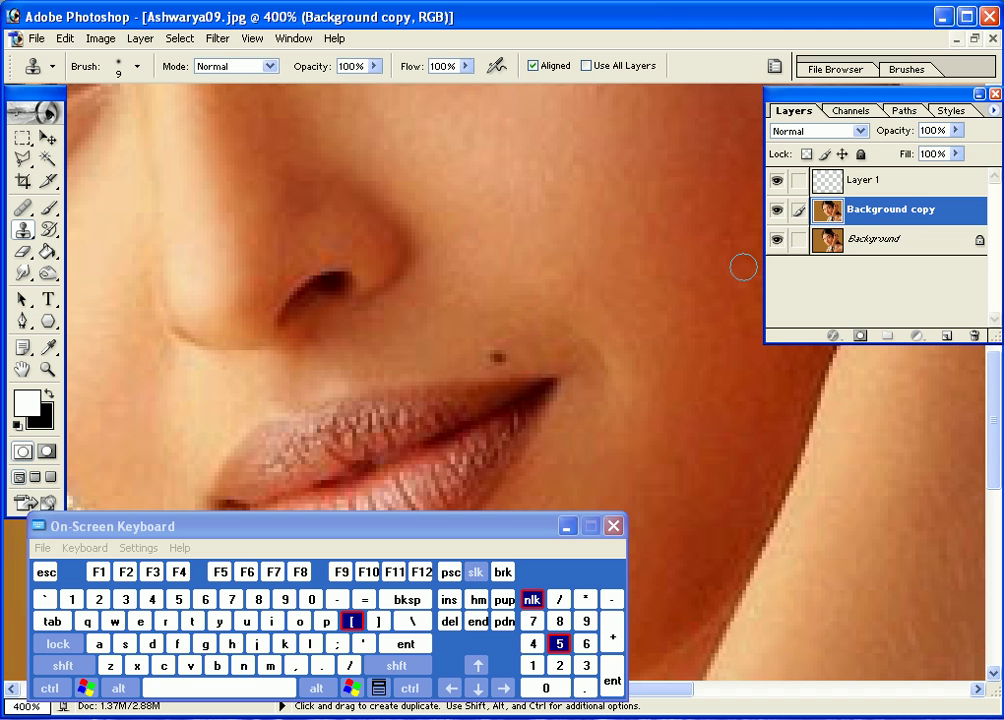
Clone skin sampled beside the mole over the mole above the lips on Background copy, and check the face at 100%
key(alt)
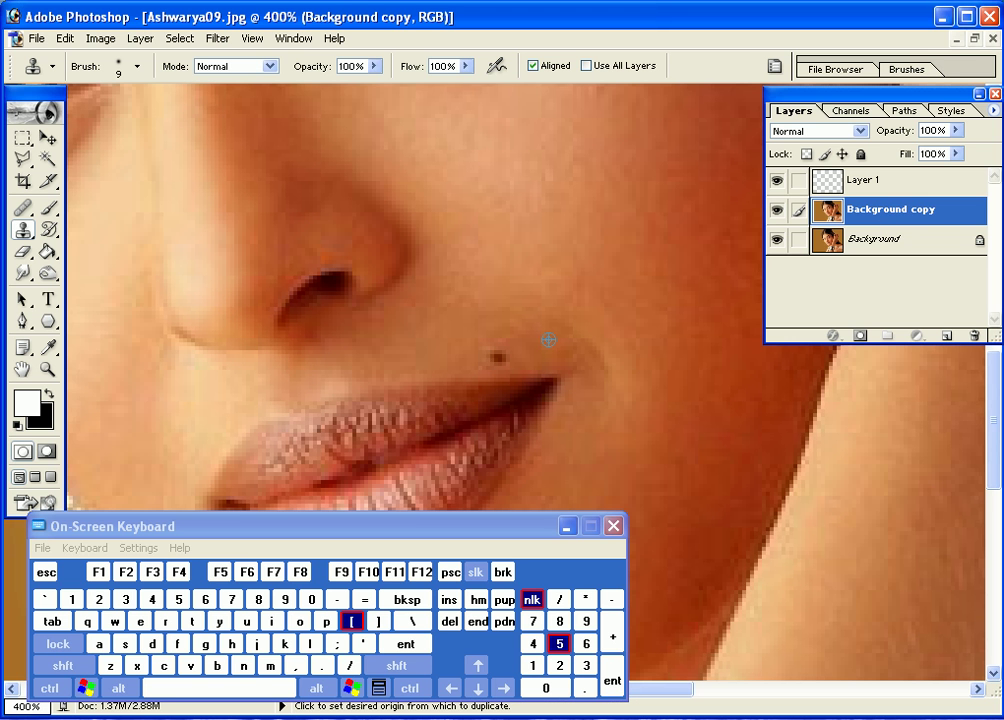
alt+click(541, 348)
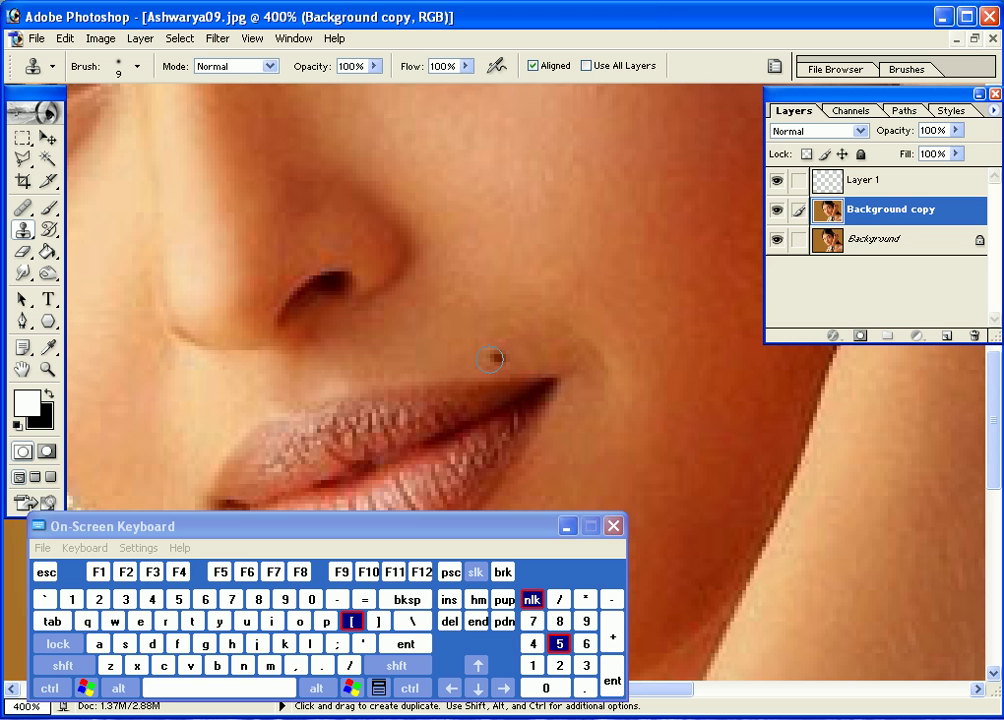
click(497, 357)
double_click(47, 369)
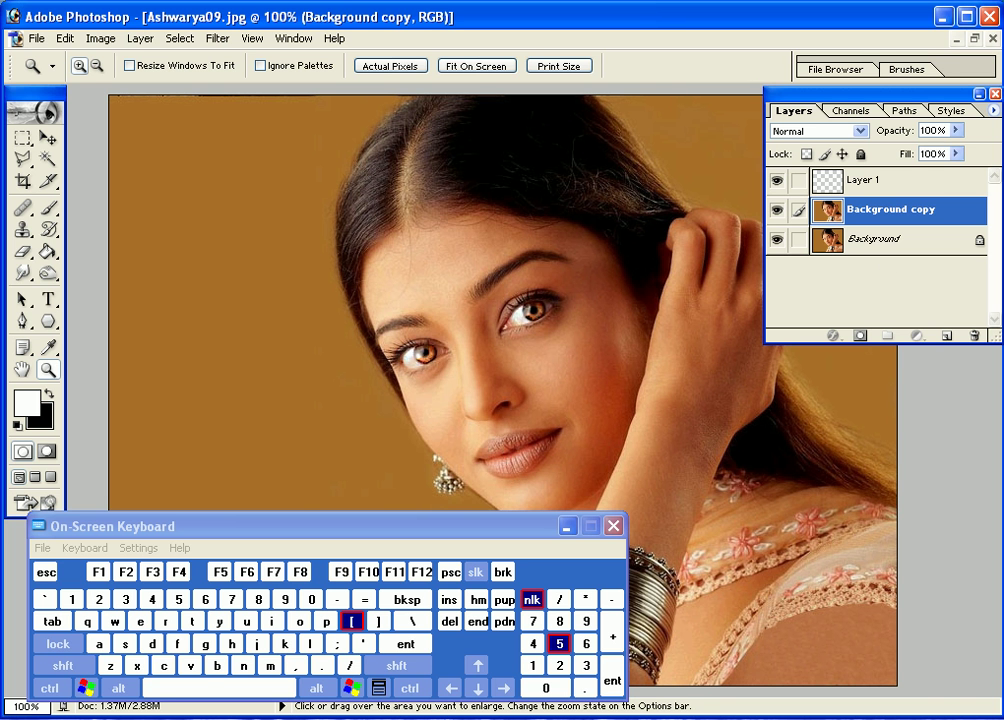
Step back through the edits to undo the Clone Stamp retouching of the mole
click(35, 37)
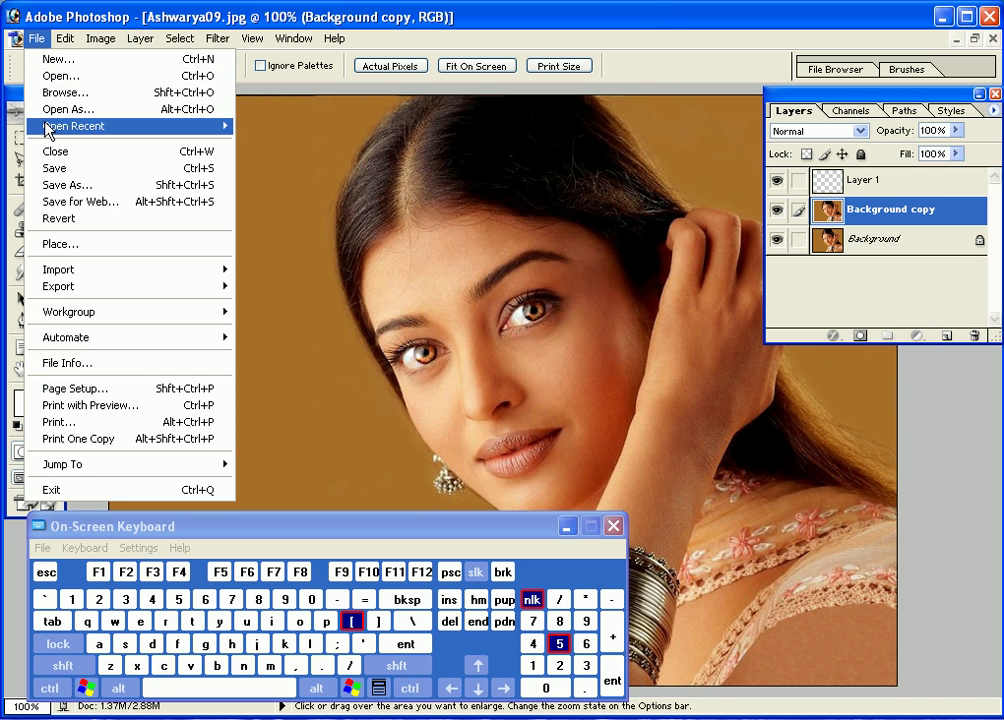
mouse_move(47, 131)
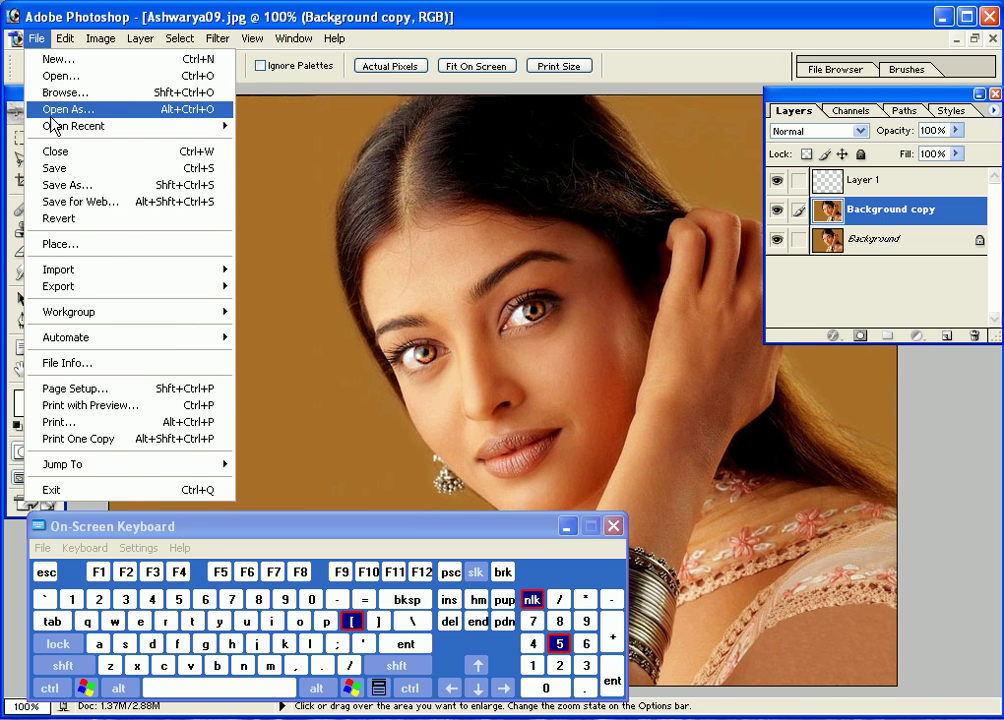
mouse_move(66, 38)
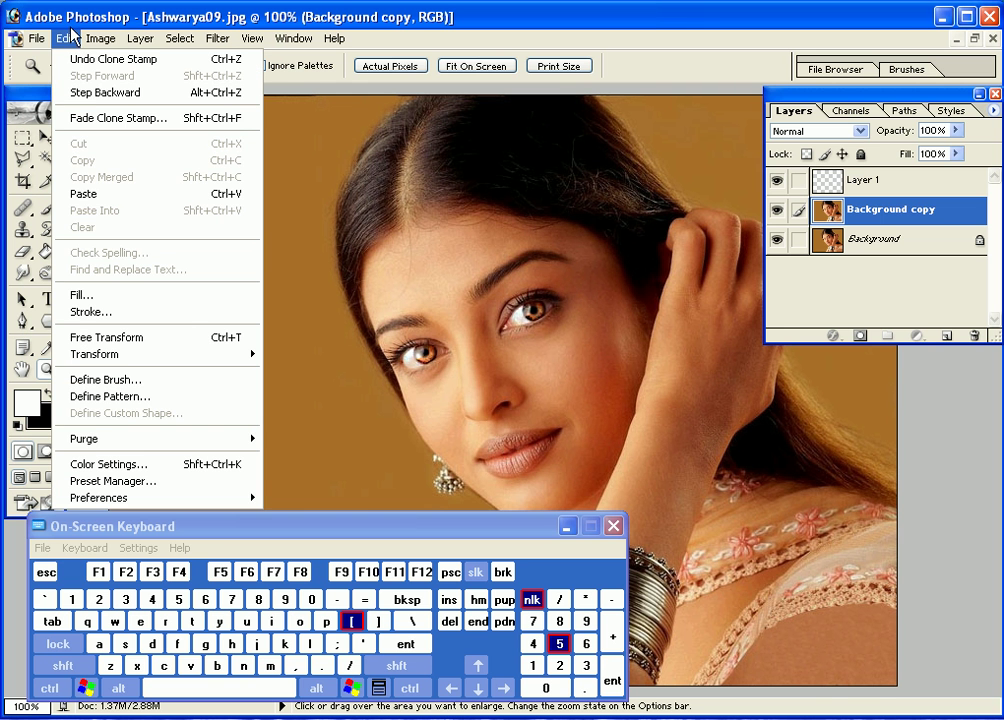
click(70, 93)
click(64, 38)
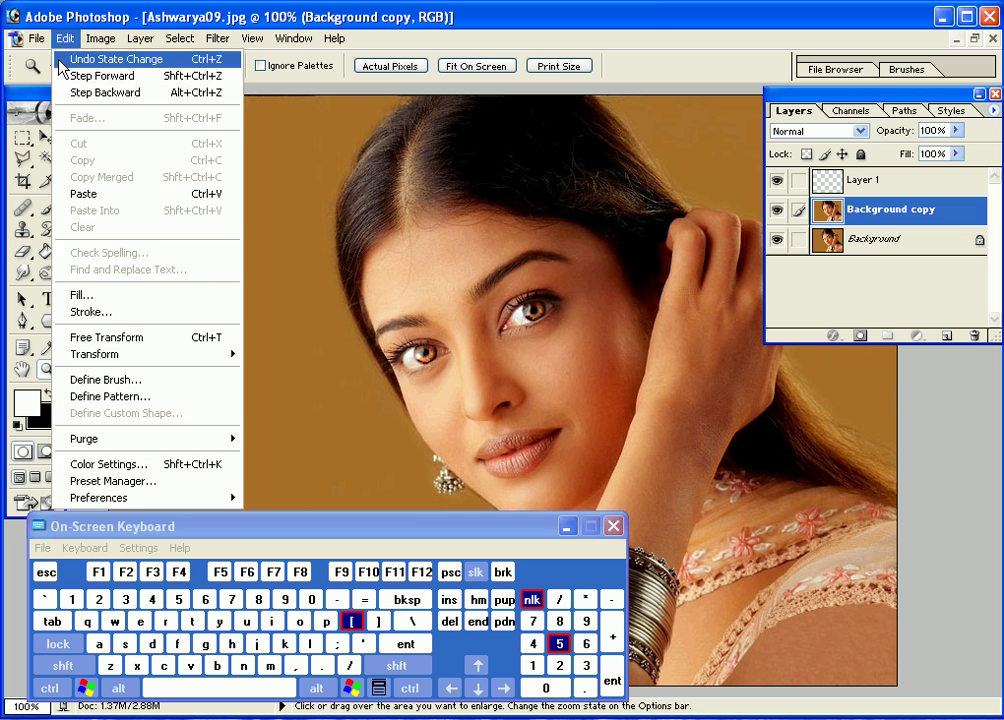
click(66, 92)
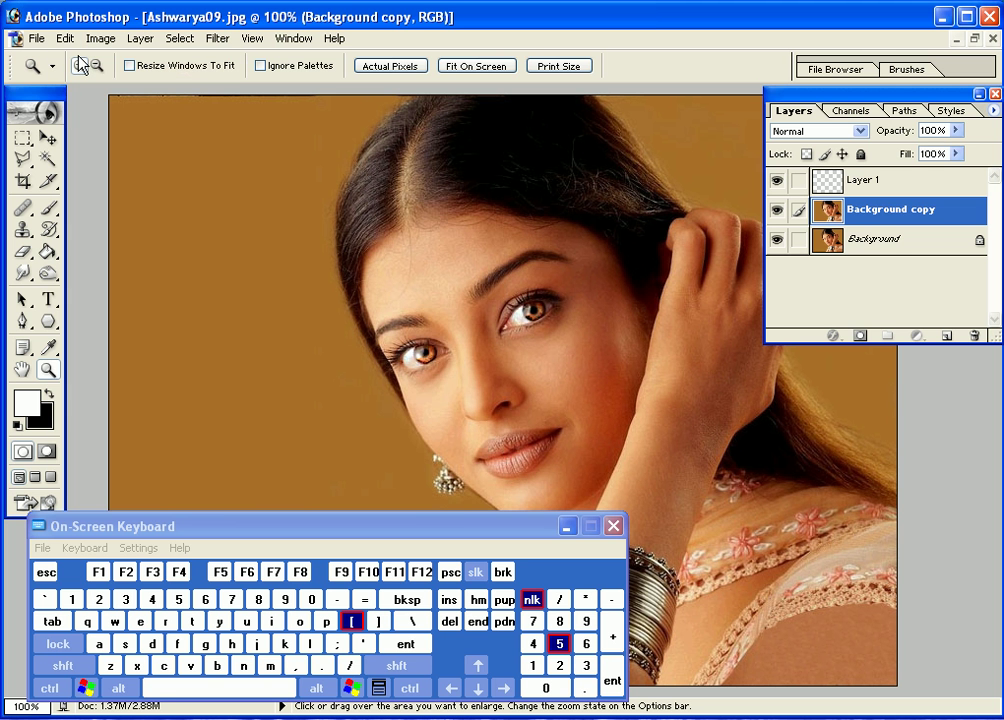
click(66, 38)
click(76, 94)
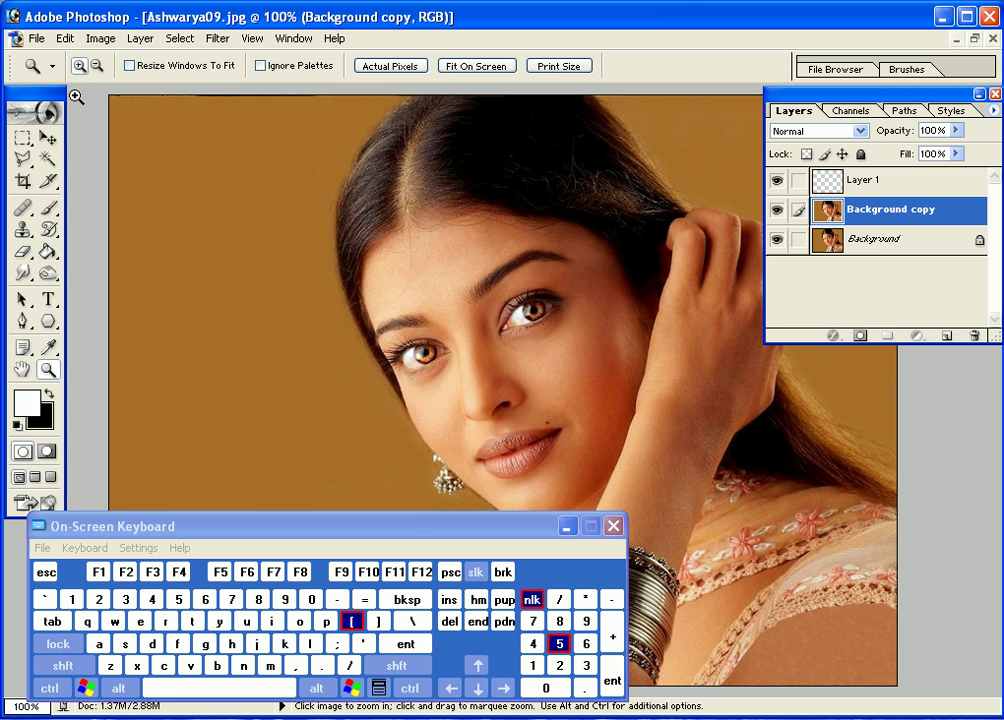
click(64, 38)
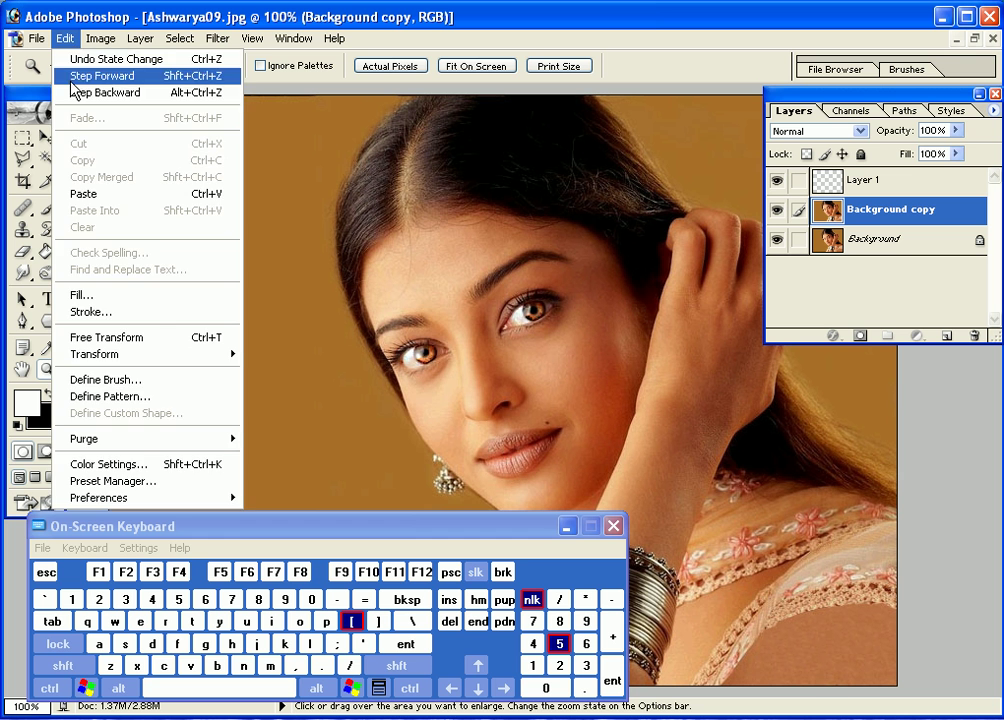
click(76, 92)
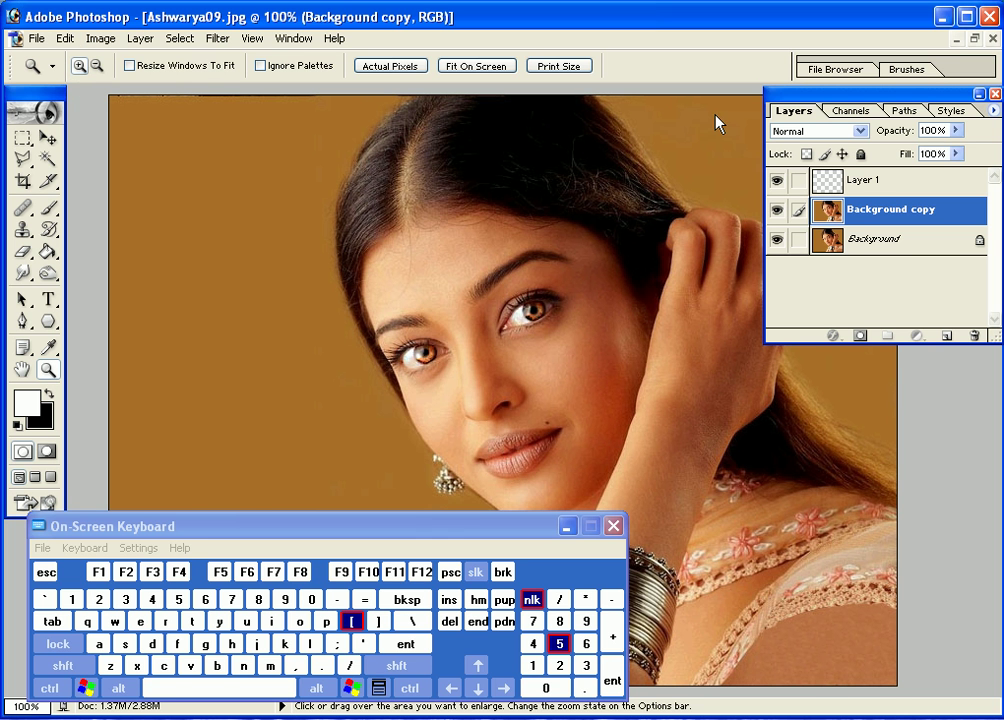
Patch the mole with the Patch tool in Source mode using clean skin beside it, deselect, and check the face at 100%
drag(469, 369, 628, 482)
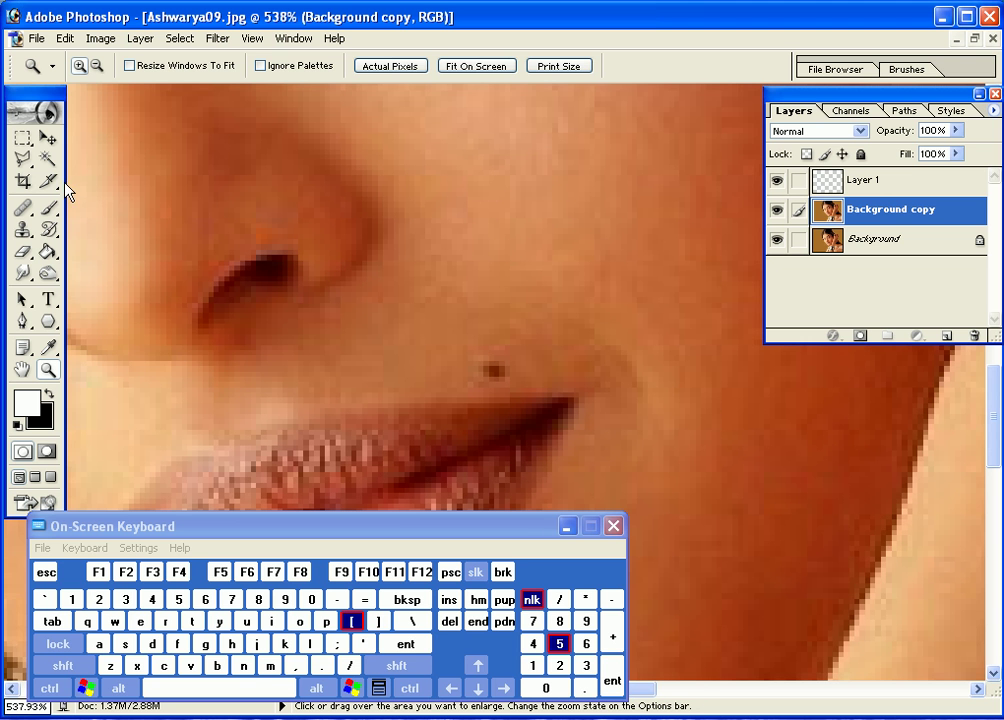
click(24, 208)
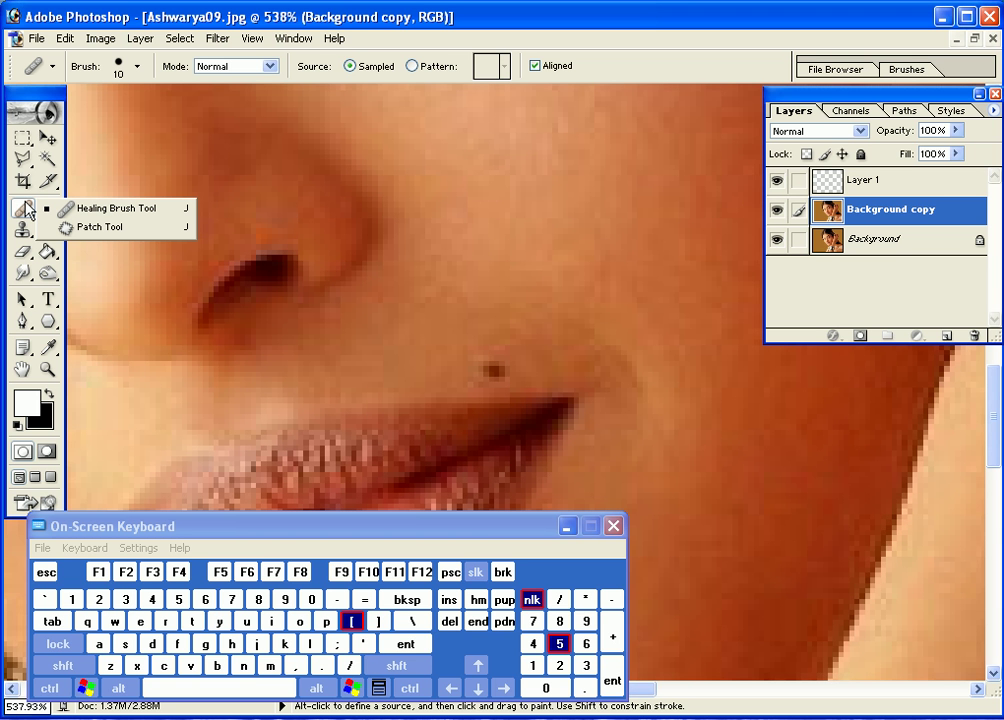
click(107, 230)
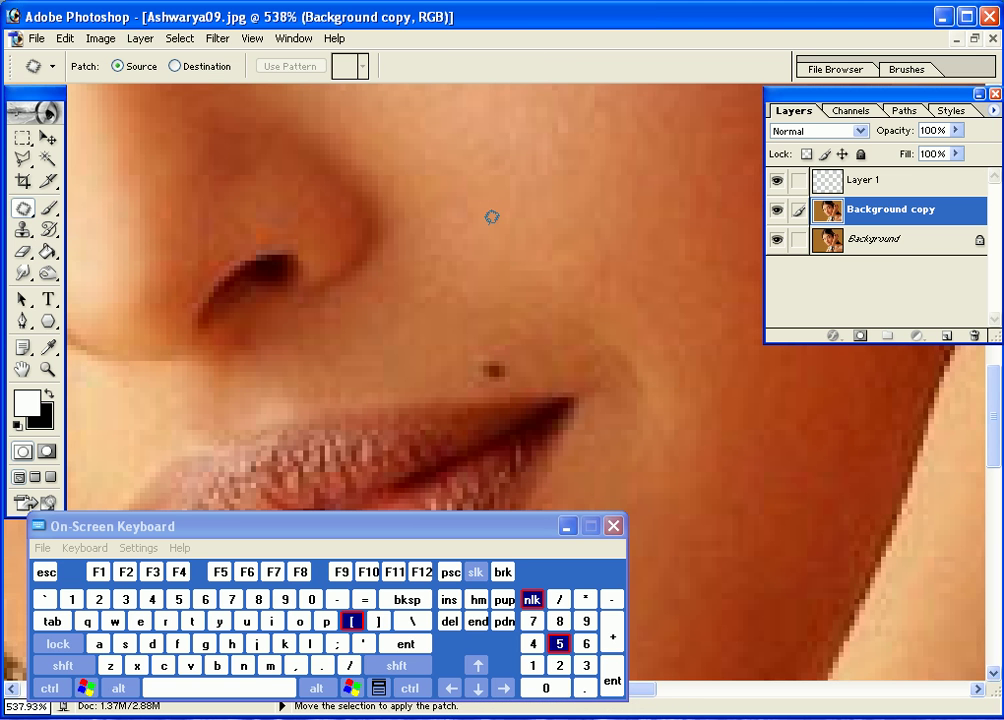
mouse_move(470, 348)
mouse_down()
mouse_move(489, 342)
mouse_move(506, 370)
mouse_move(481, 373)
mouse_move(472, 360)
mouse_move(484, 367)
mouse_move(443, 369)
mouse_up()
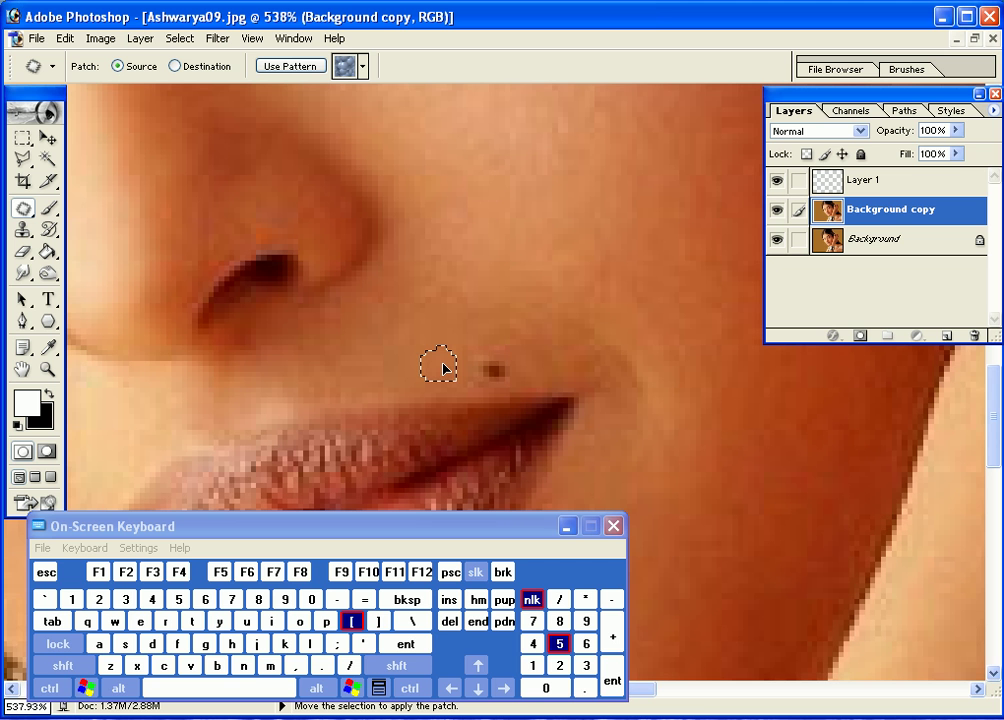
drag(443, 369, 446, 366)
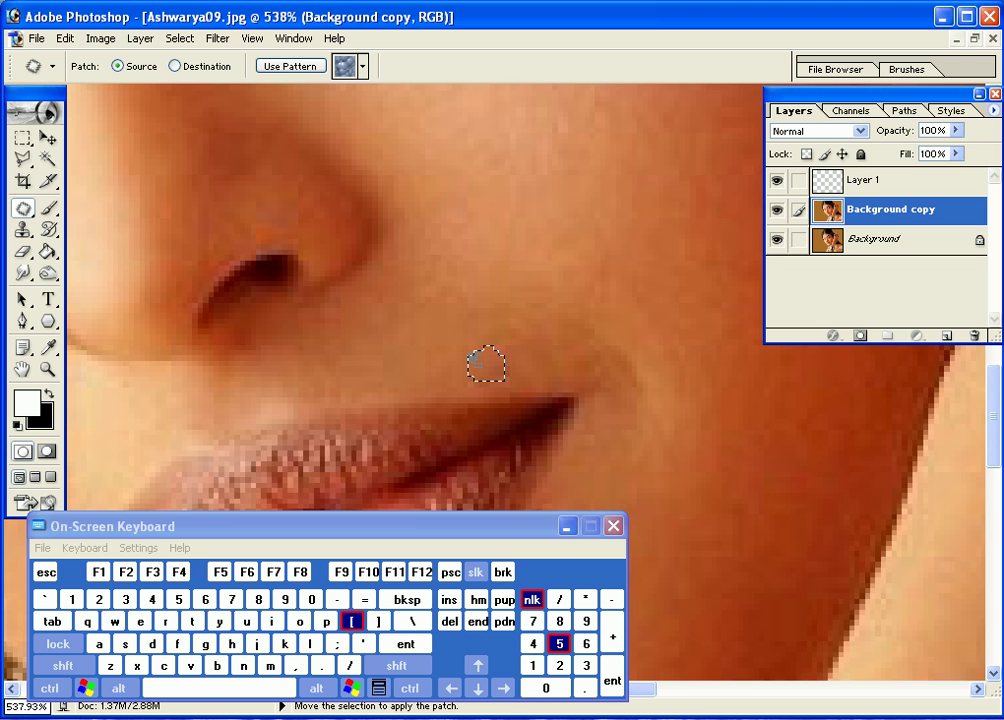
click(402, 362)
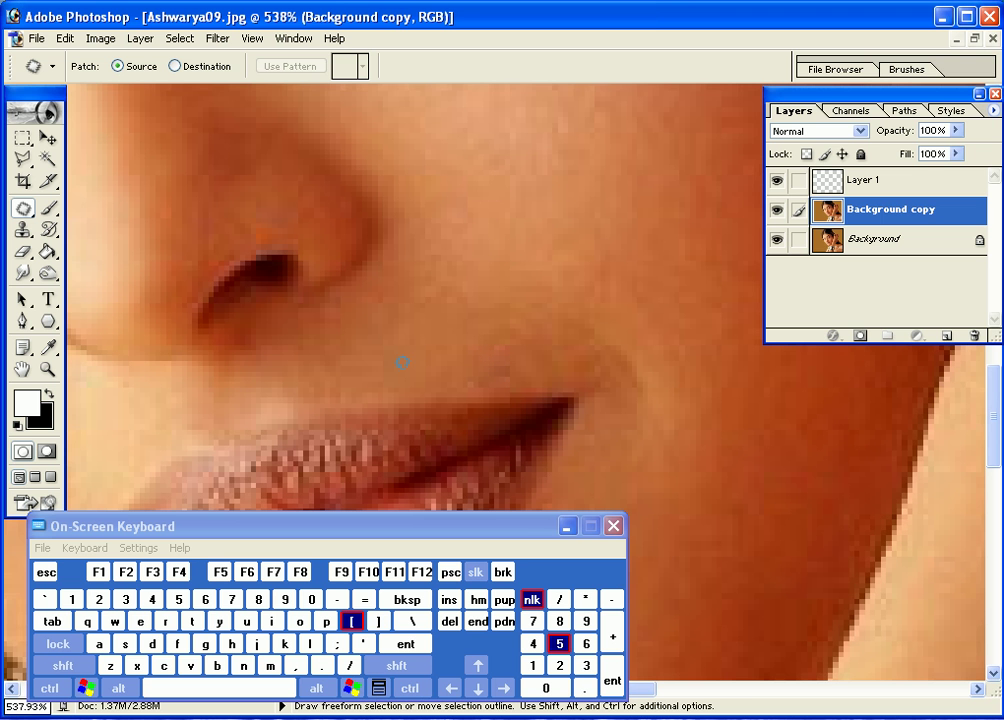
double_click(47, 369)
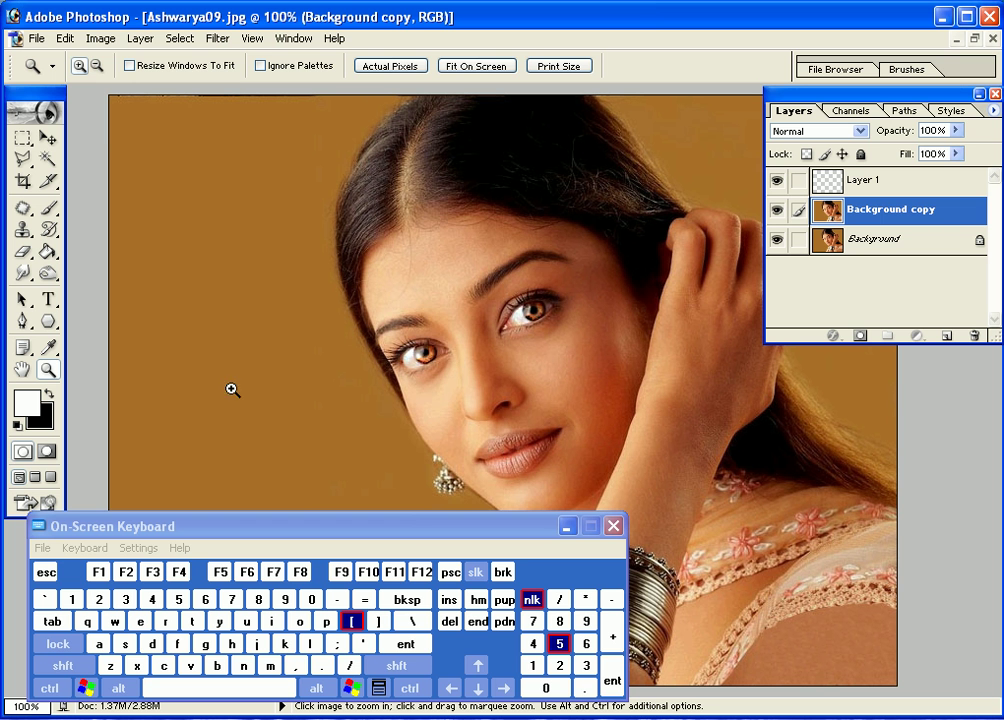
Undo the deselection and the patch applied over the mole
click(55, 37)
click(73, 92)
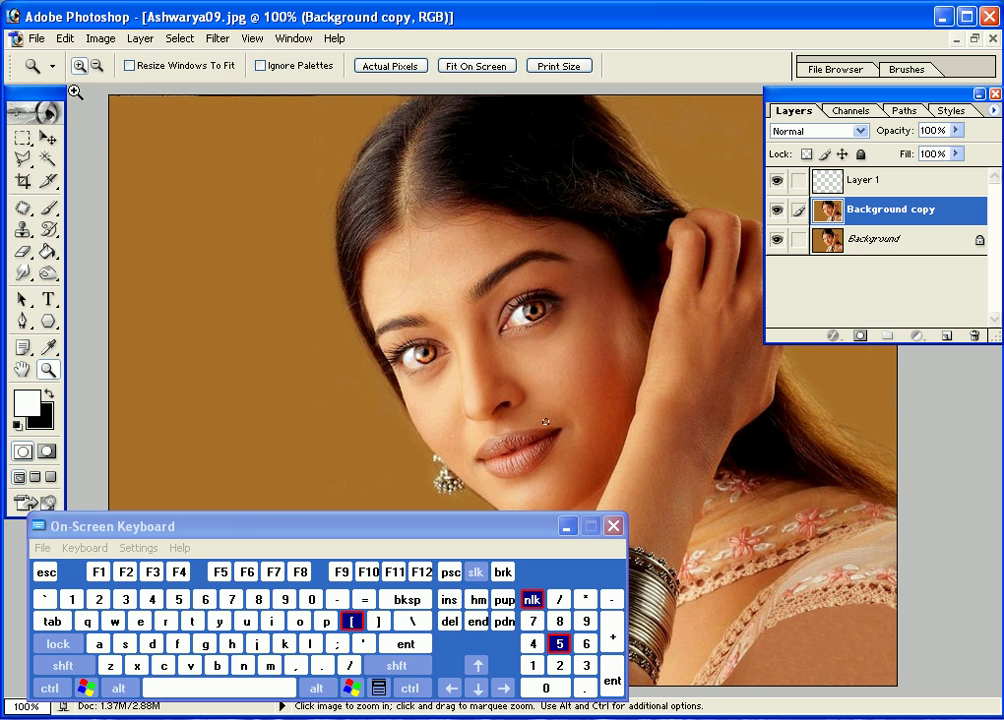
click(63, 37)
click(65, 74)
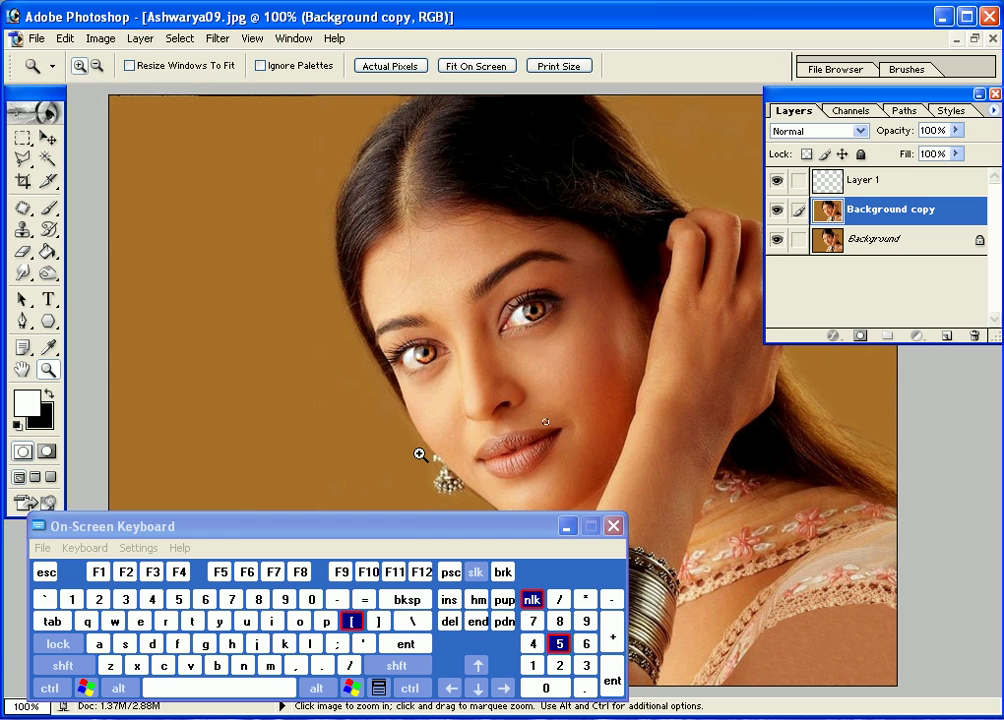
Clear the selection, heal the mole on Background copy with the size 10 Healing Brush from sampled skin, and check the face at 100%
drag(505, 380, 585, 466)
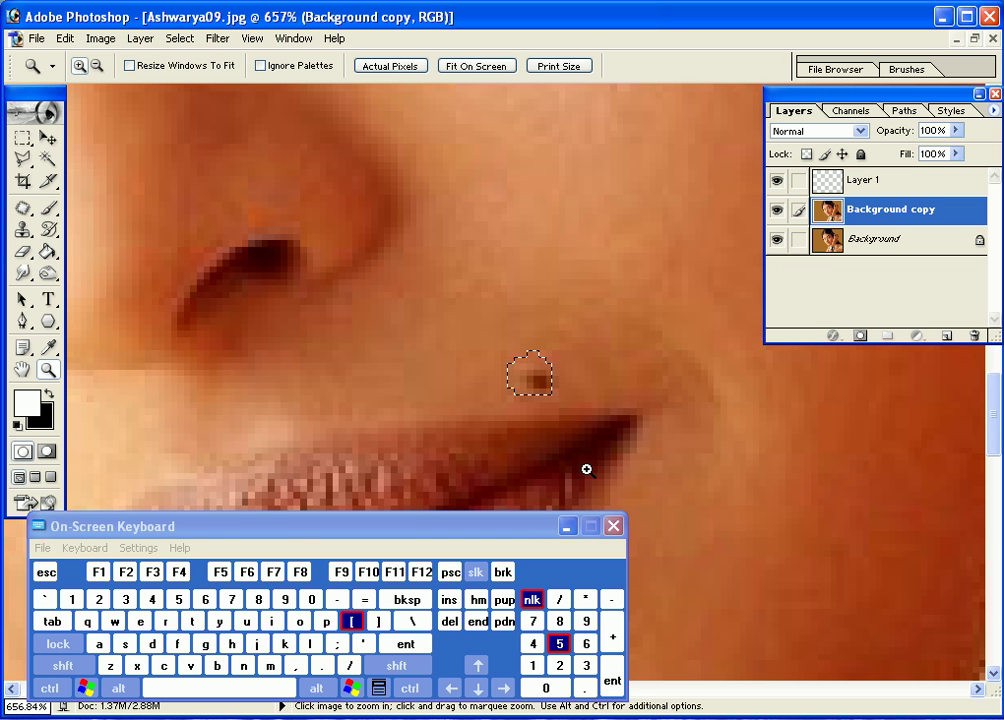
click(24, 207)
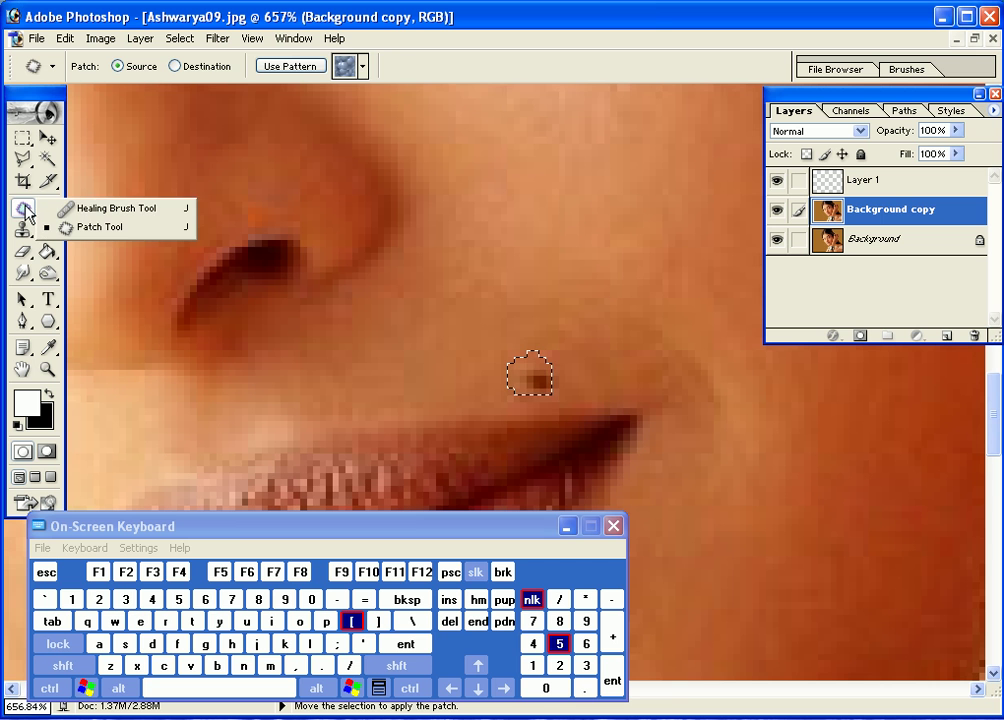
click(96, 210)
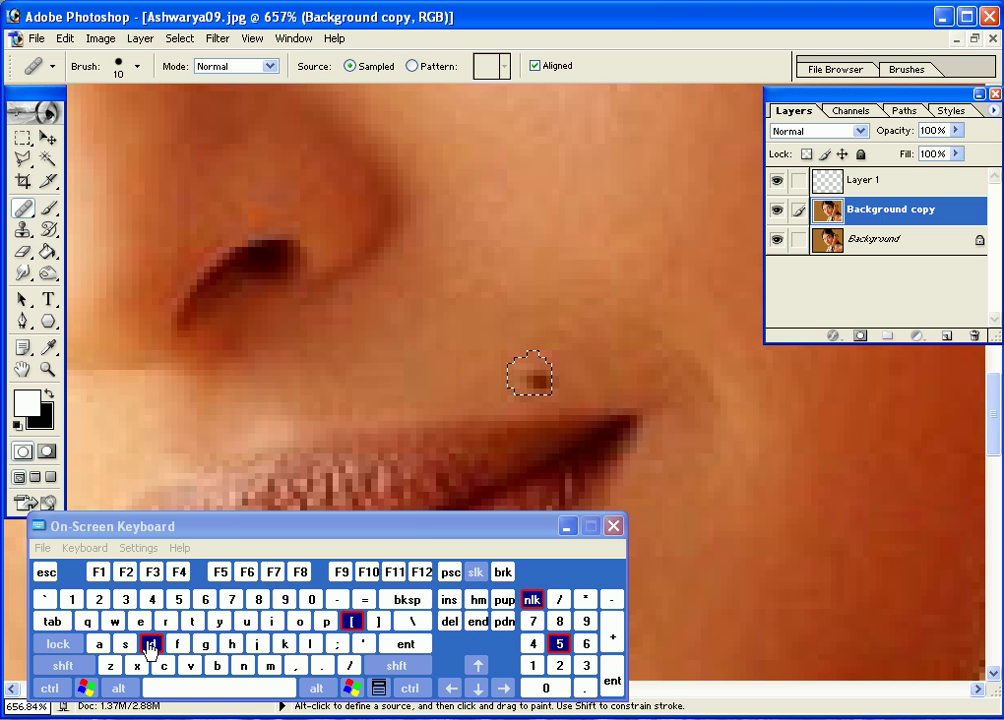
key(ctrl+d)
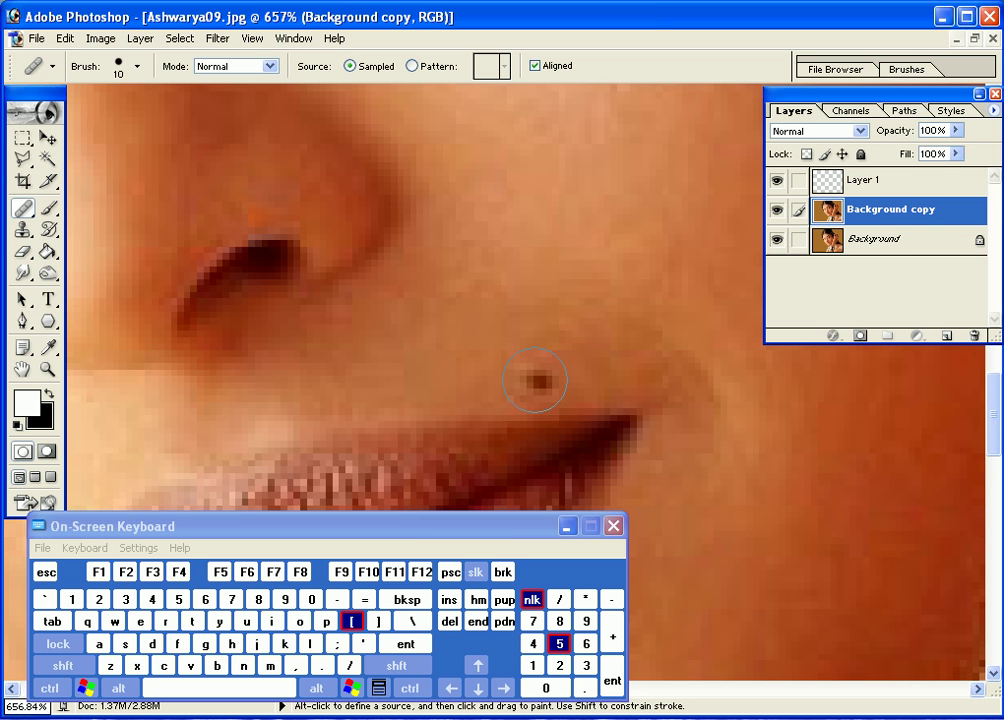
key(alt)
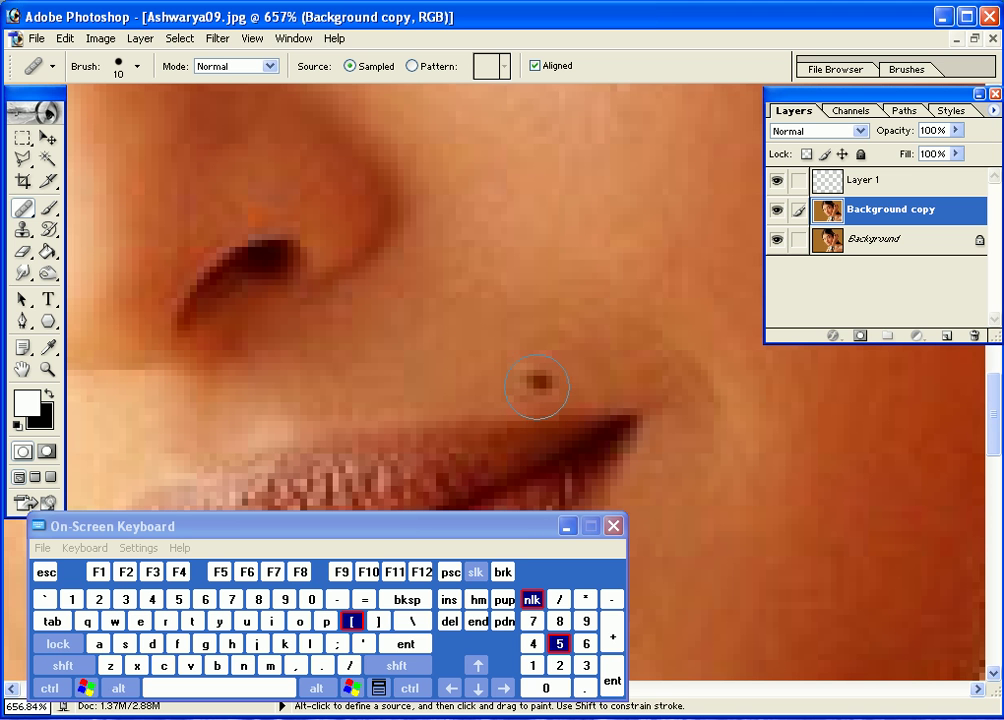
click(539, 380)
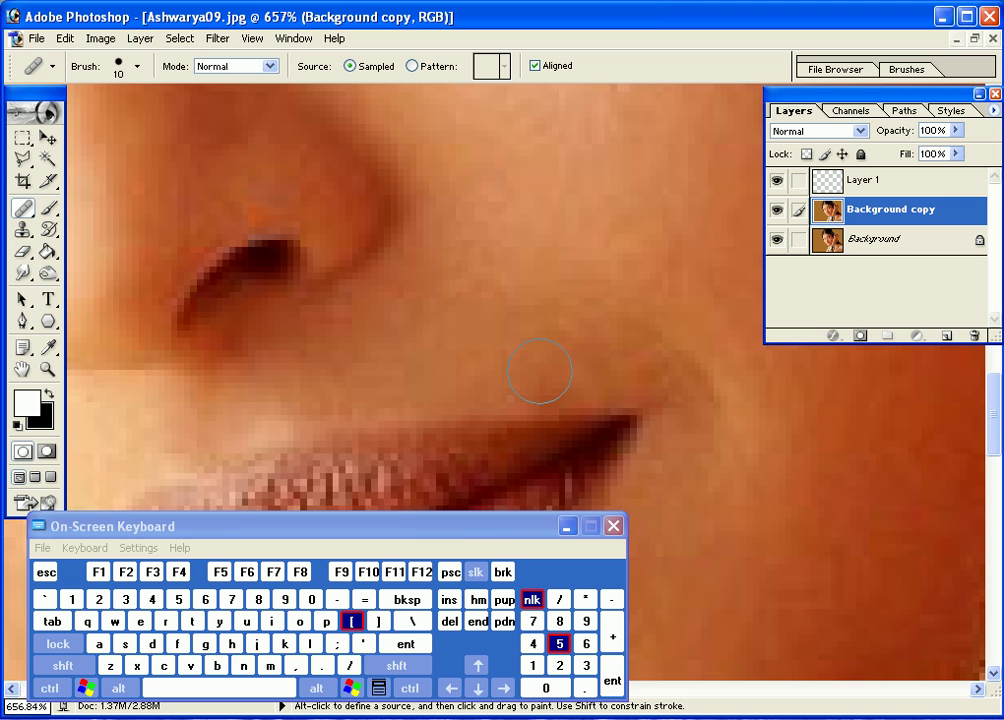
double_click(47, 369)
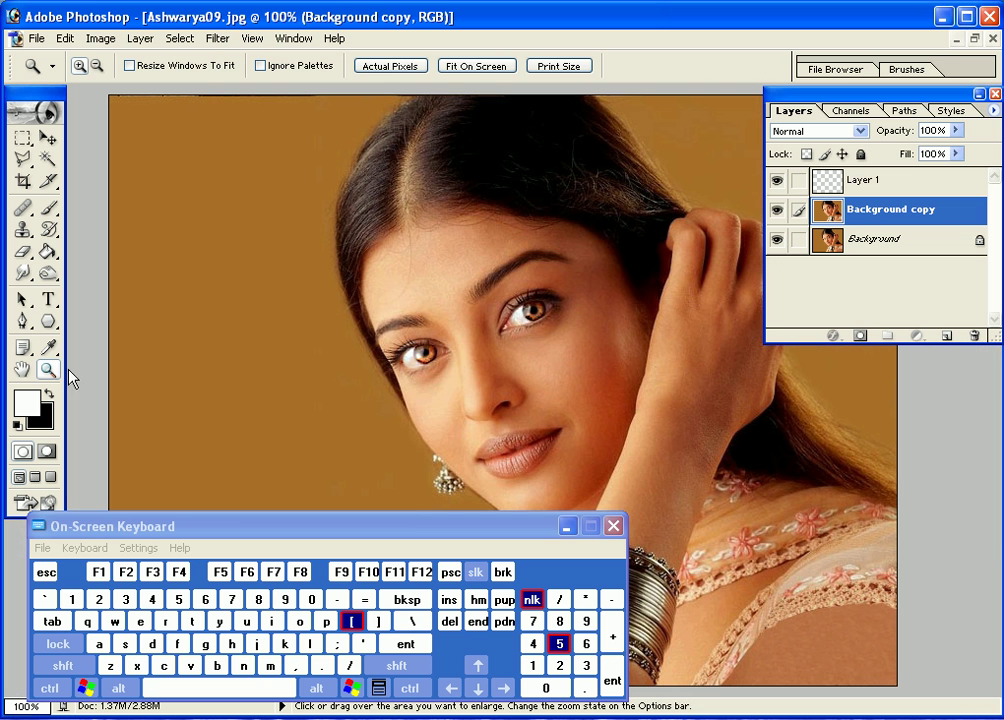